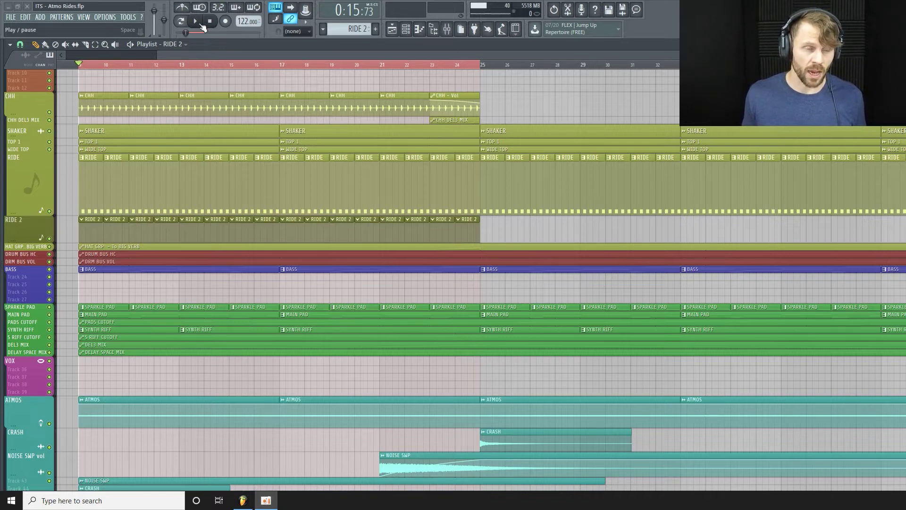
Step: Play the arrangement from bar 9 with all tracks sounding, and stop it after about eight bars
click(197, 26)
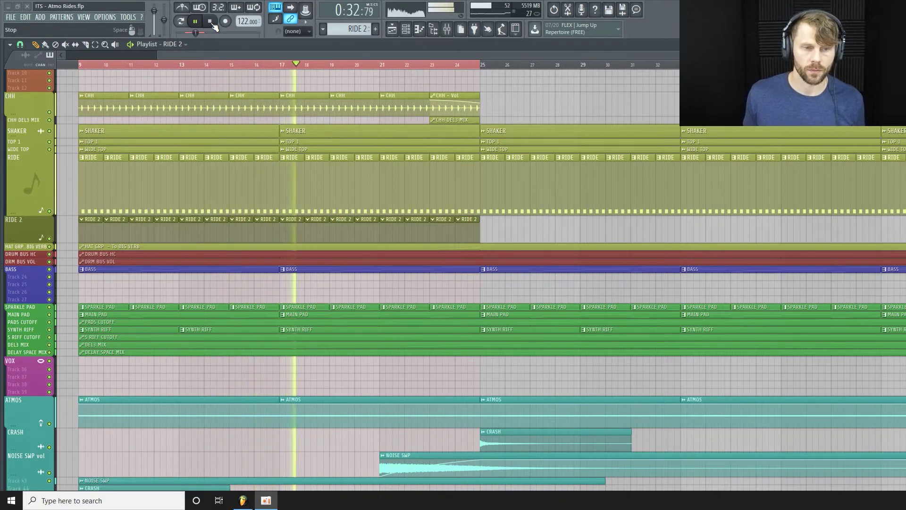
click(211, 22)
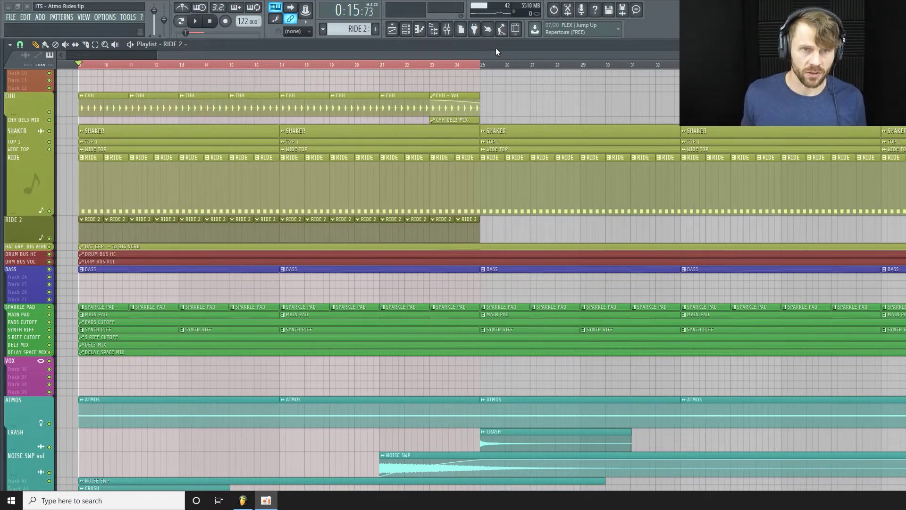
Step: Solo the RIDE mixer track together with the tracks it routes to, and play it in isolation
click(447, 28)
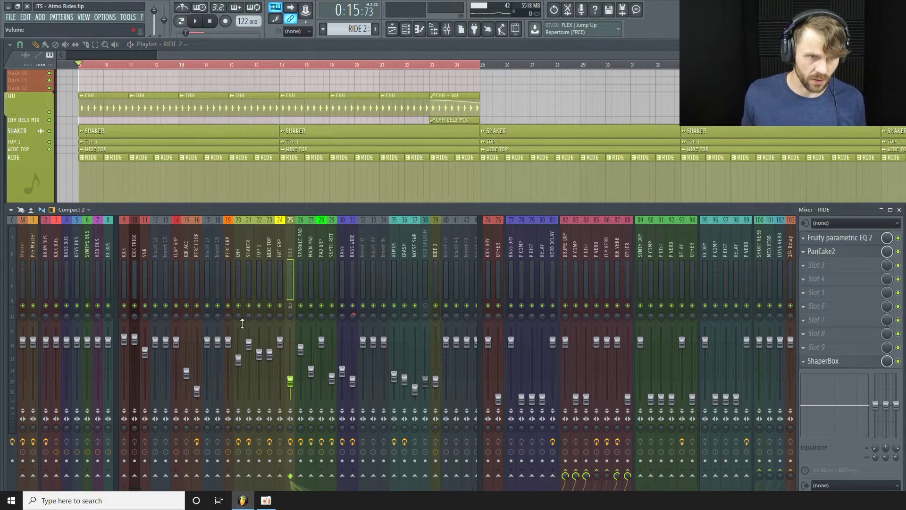
right_click(291, 306)
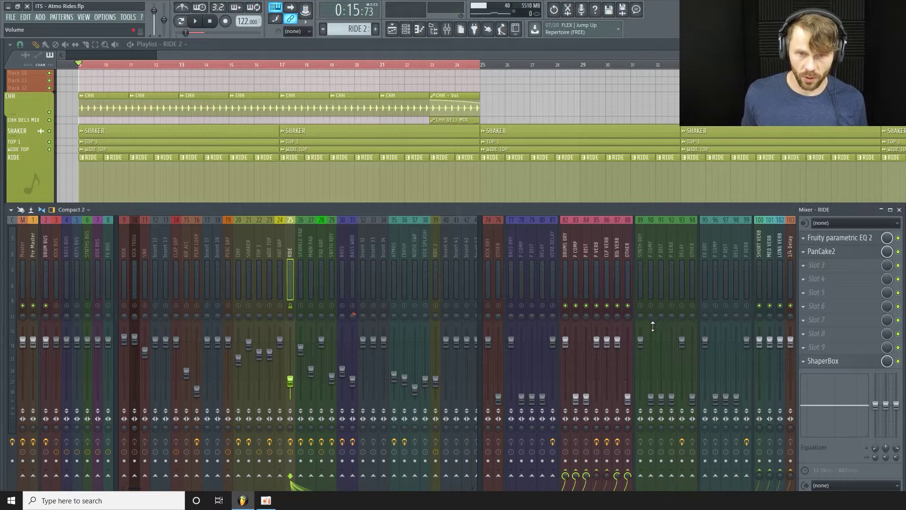
key(space)
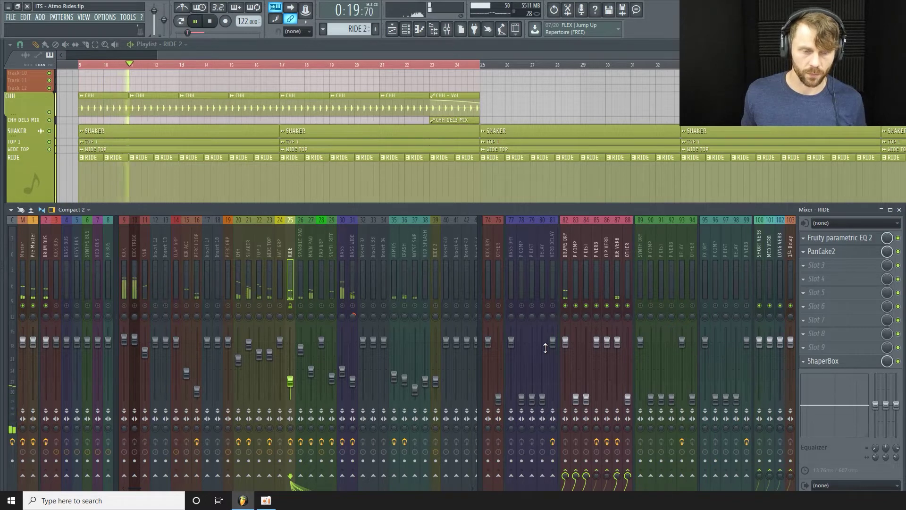
key(space)
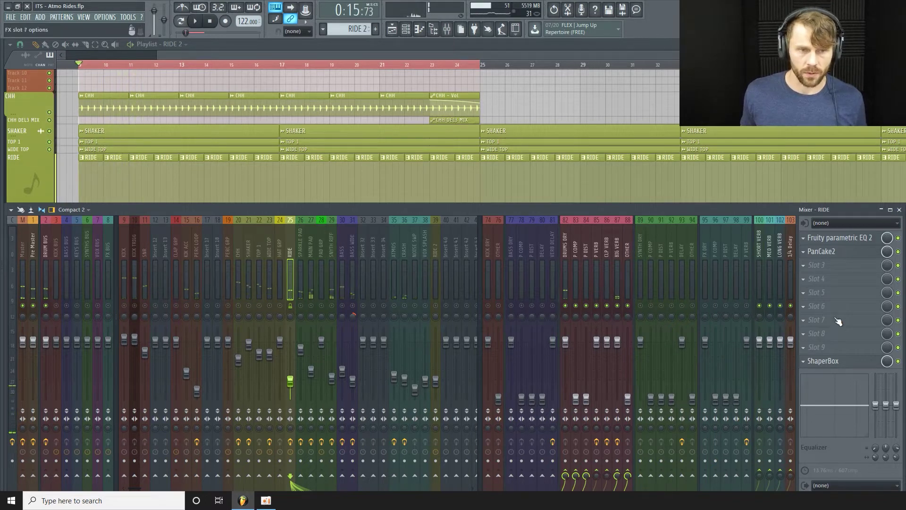
Step: Examine the RIDE channel's notes in the piano roll, and return to the playlist and mixer
key(F6)
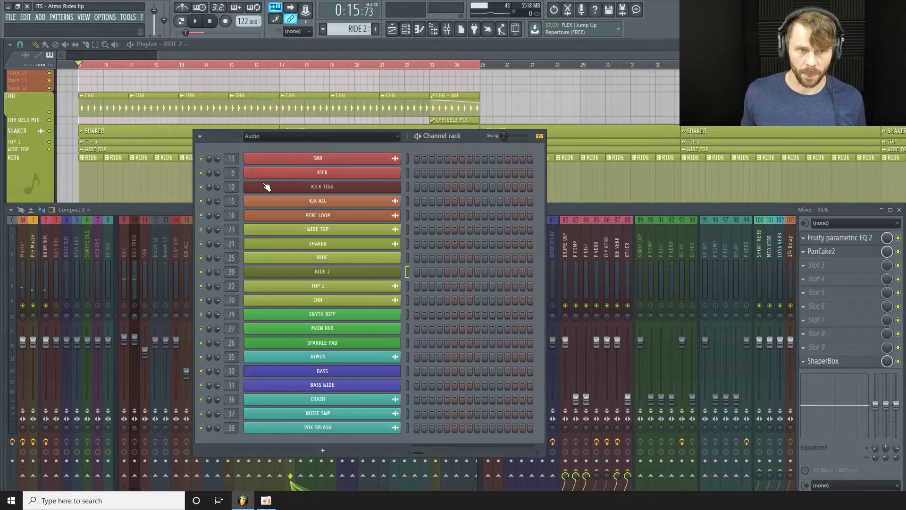
scroll(329, 29, up, 1)
right_click(399, 259)
click(428, 262)
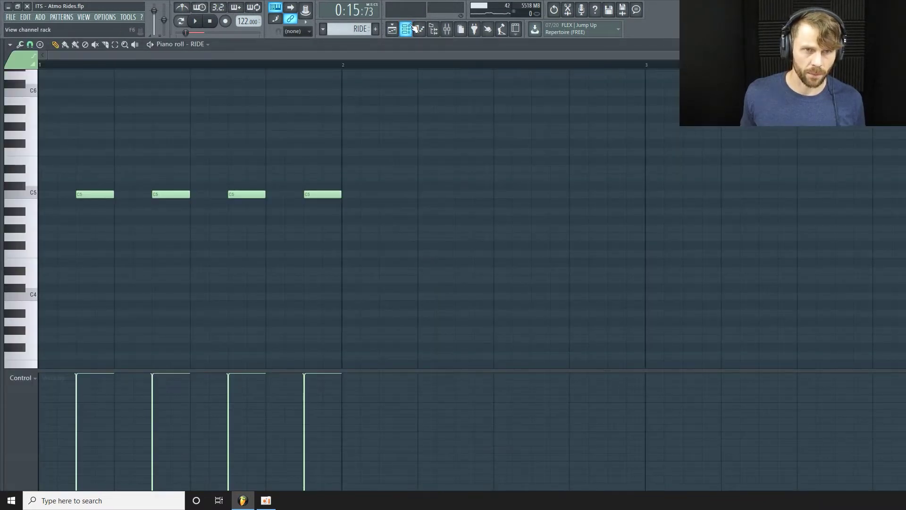
click(391, 29)
click(446, 29)
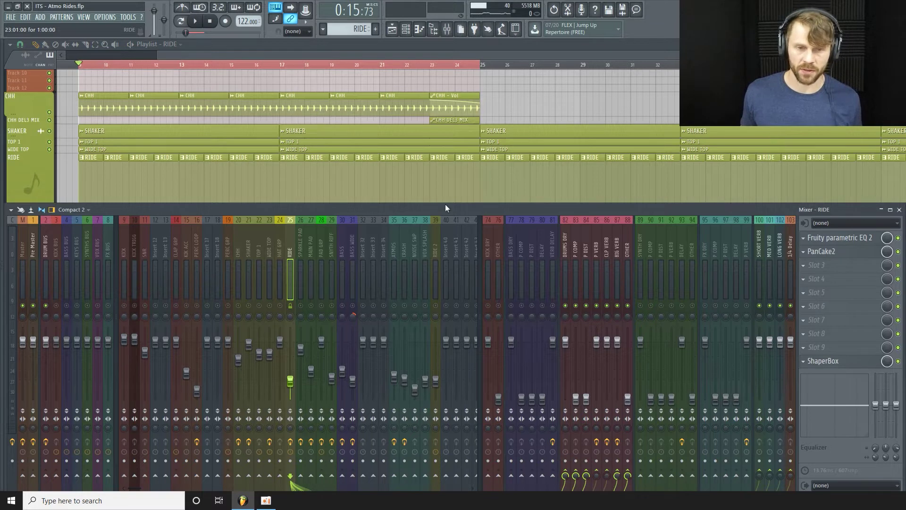
Step: Show the RIDE track's Fruity parametric EQ 2 in an enlarged window to examine its curve
click(864, 242)
drag(254, 210, 280, 126)
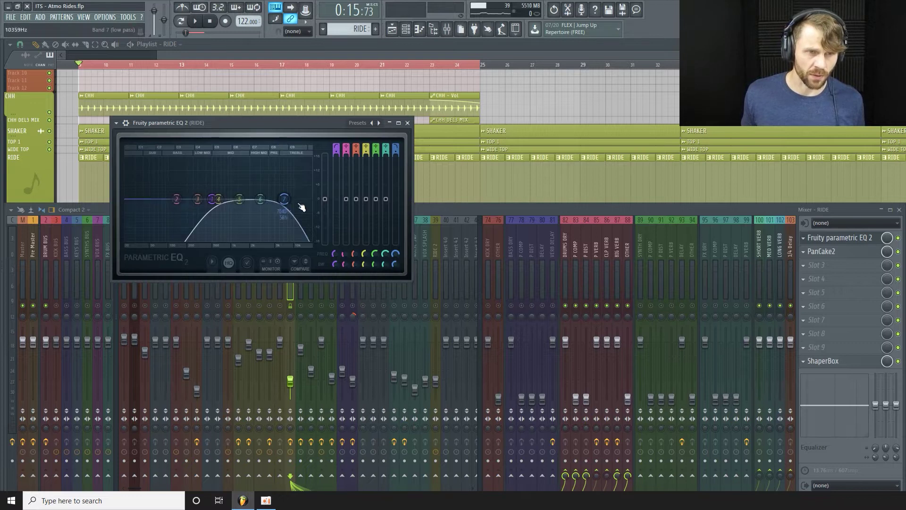
drag(305, 123, 314, 108)
drag(419, 271, 470, 323)
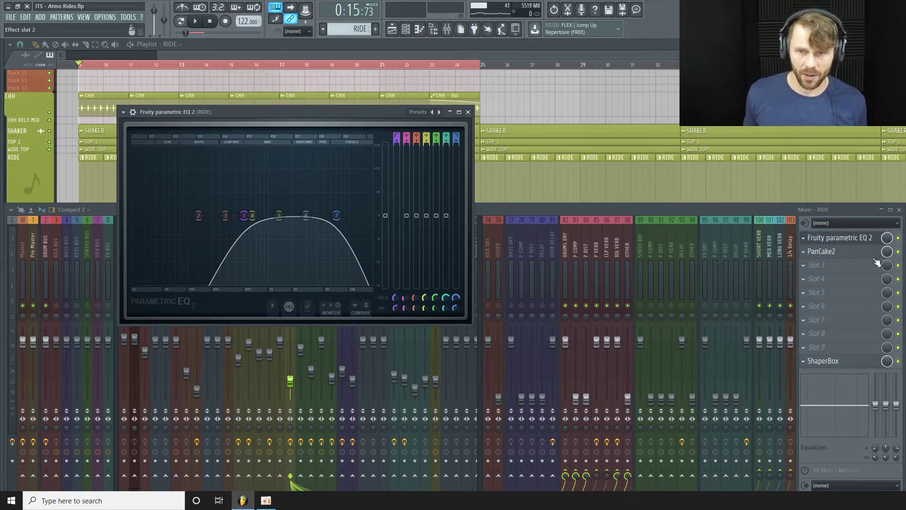
Step: Compare the ride sound with the parametric EQ bypassed and enabled during playback, leaving the EQ on
click(899, 238)
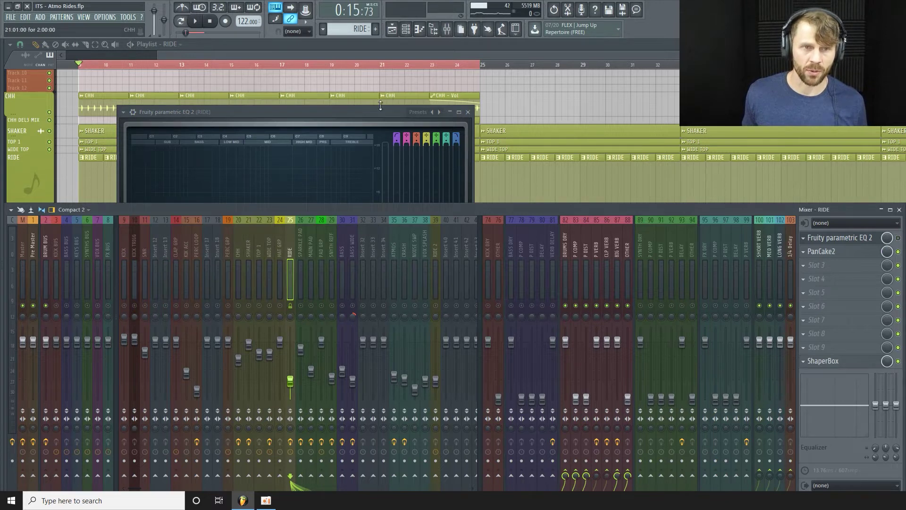
click(381, 116)
key(space)
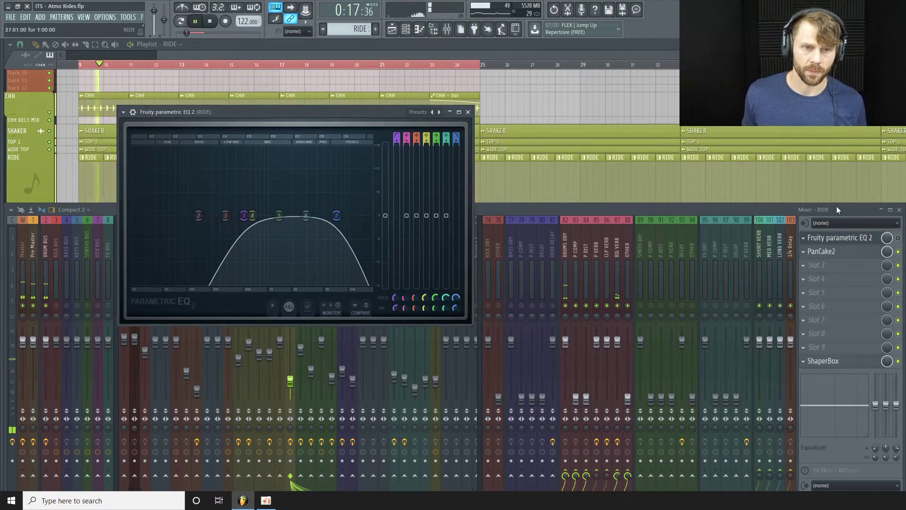
click(900, 237)
click(359, 113)
key(space)
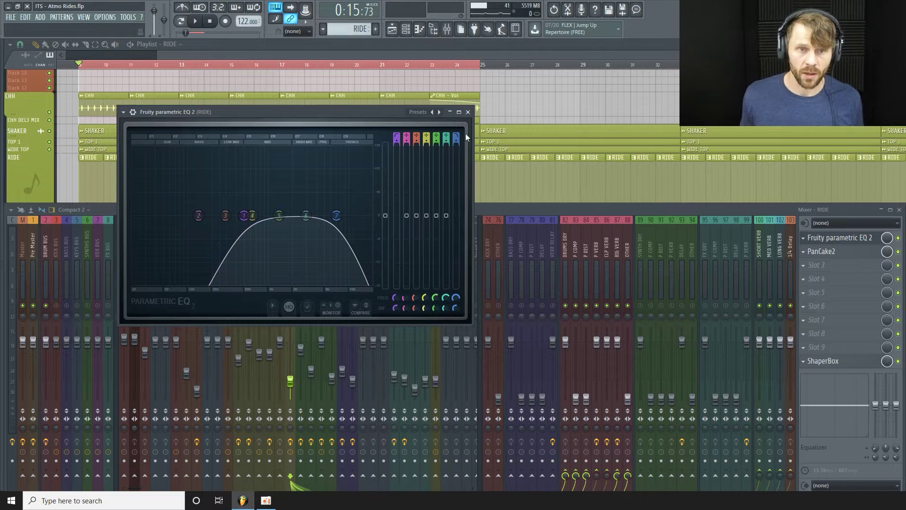
Step: Put the EQ window away and examine the settings of the RIDE track's PanCake2 and ShaperBox effects
drag(471, 324, 419, 269)
click(414, 111)
click(853, 255)
click(853, 255)
click(853, 256)
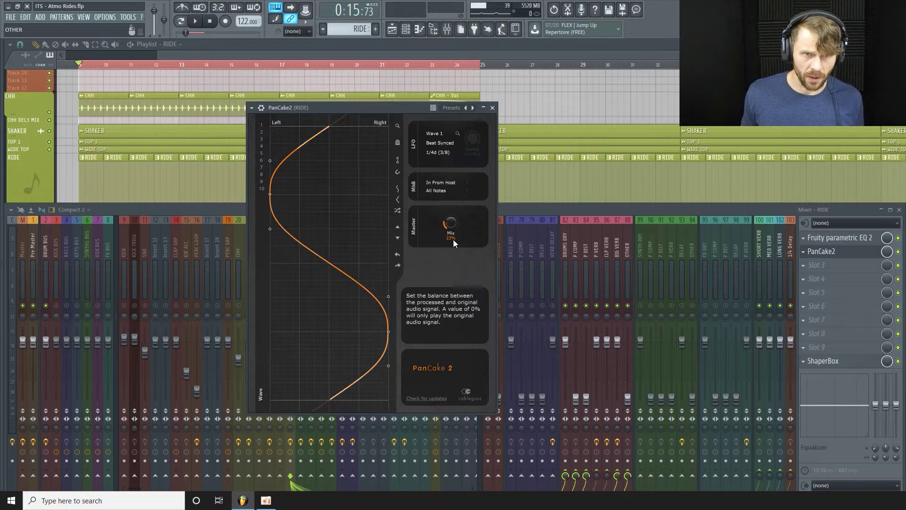
click(493, 108)
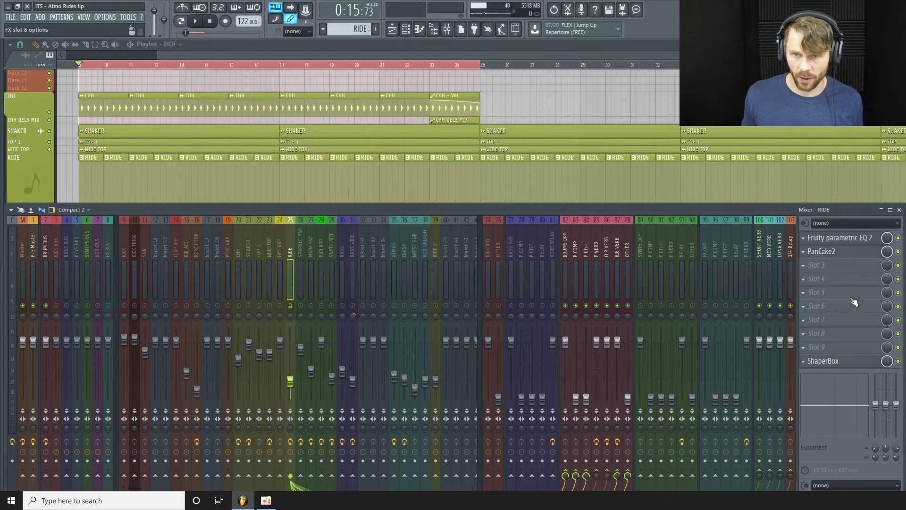
click(859, 364)
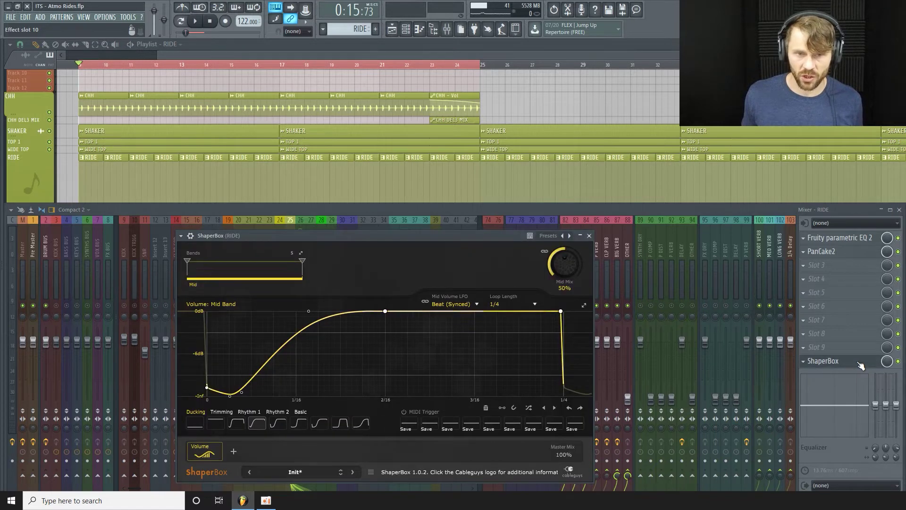
click(860, 365)
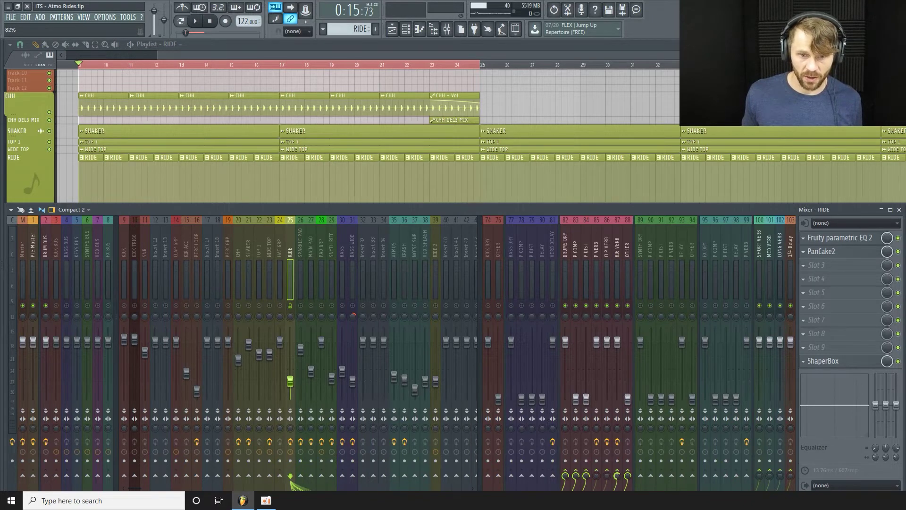
Step: Examine the Big Hats Verb Build reverb on the BIG VERB track and play the soloed ride through it
click(617, 267)
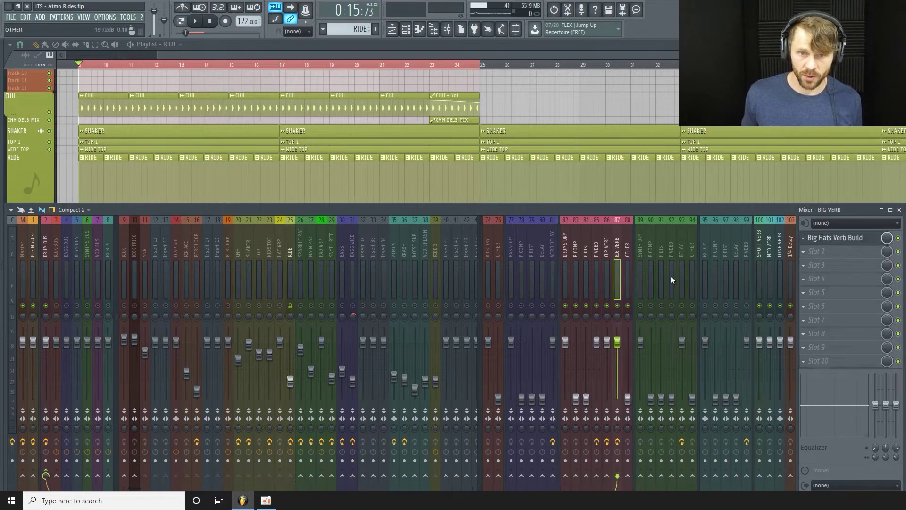
click(876, 243)
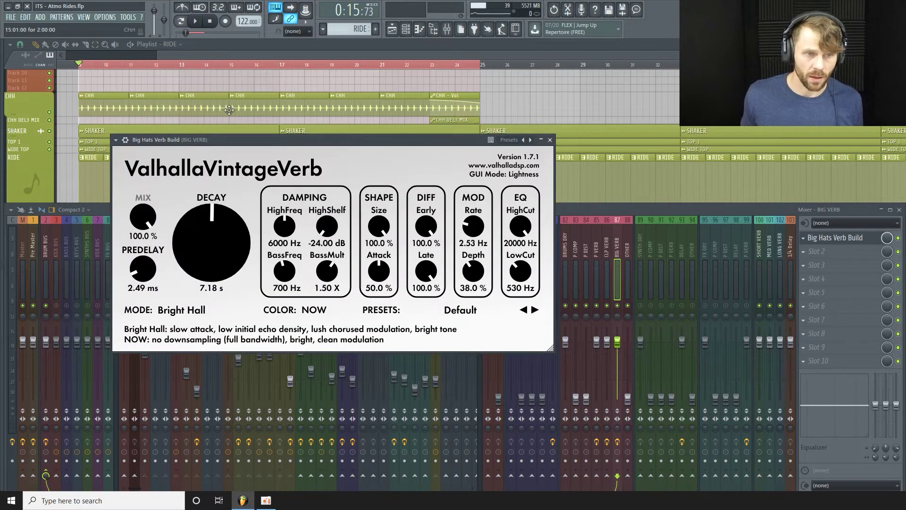
drag(316, 135, 292, 117)
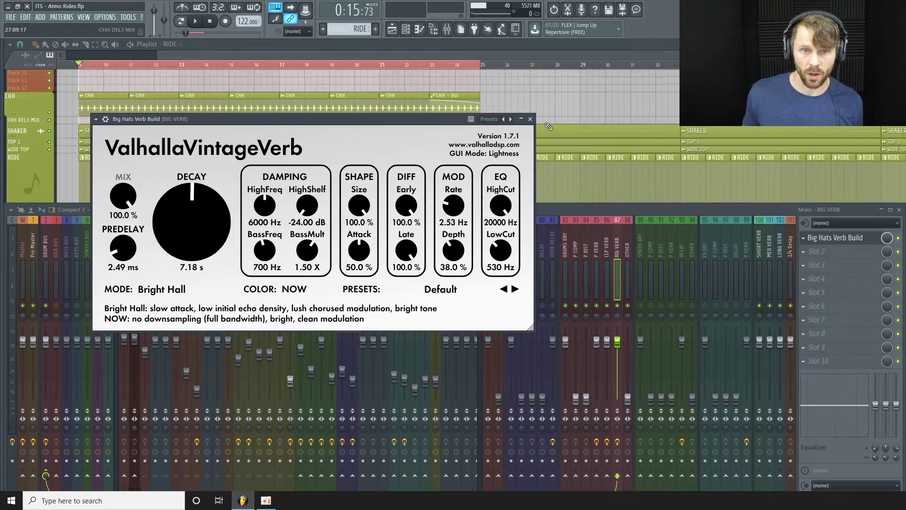
click(530, 119)
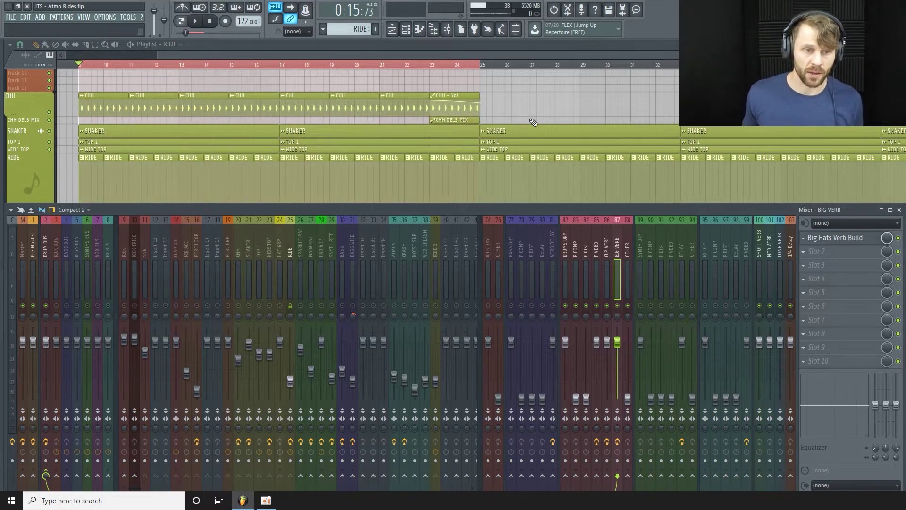
key(space)
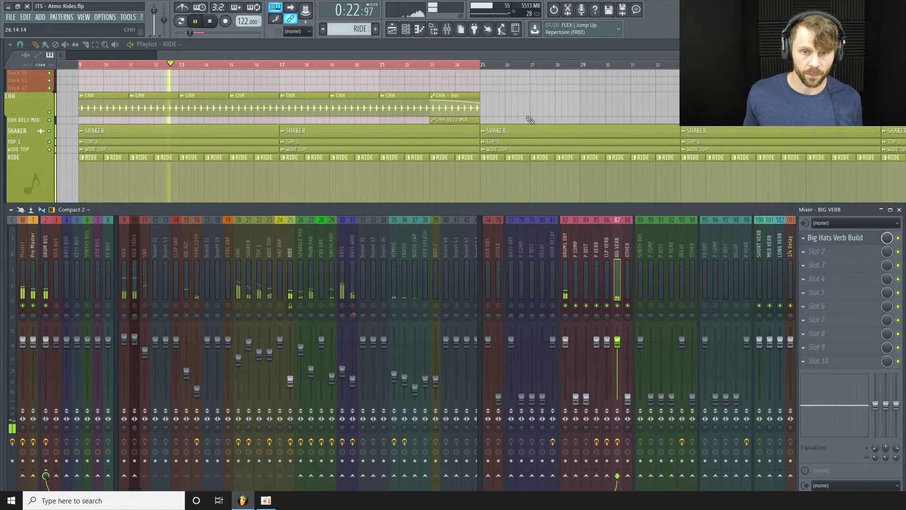
key(space)
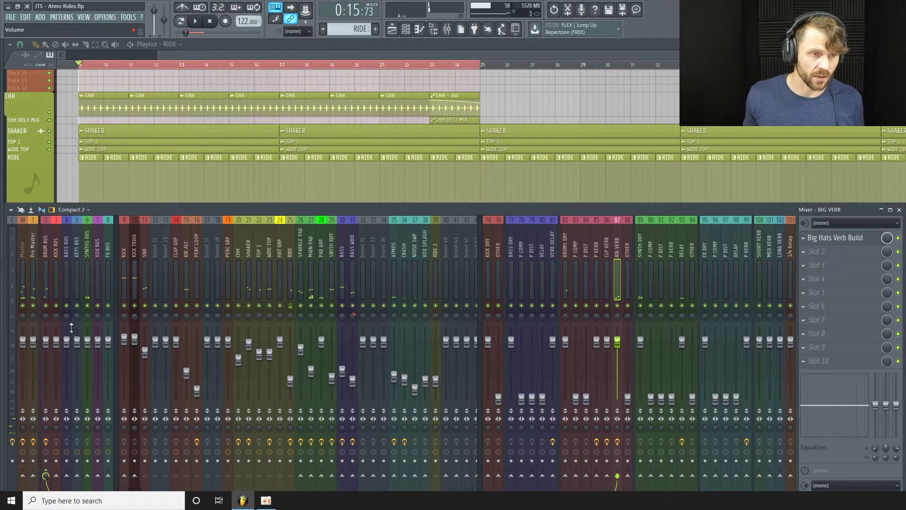
Step: Mute the SYNTHS BUS, FX BUS and BASS BUS, and play the drums while comparing the RIDE track on and muted
click(88, 305)
click(108, 305)
click(67, 305)
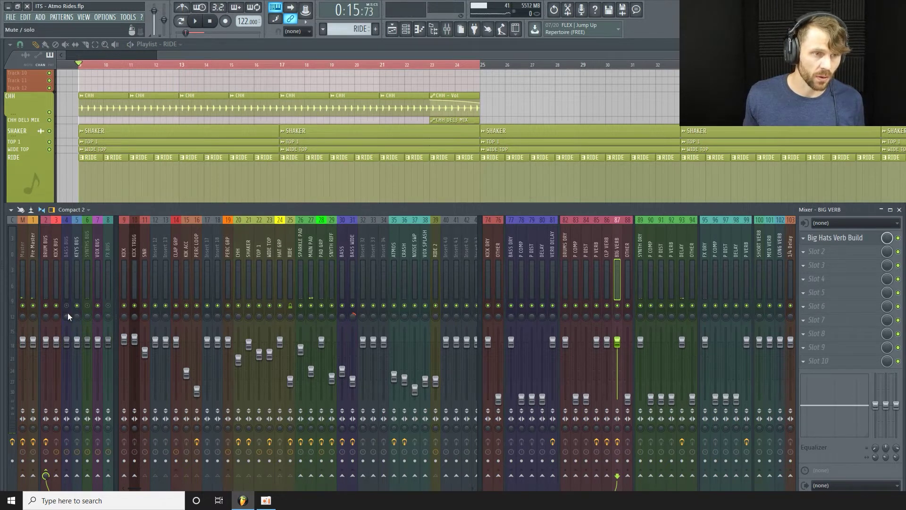
click(290, 306)
key(space)
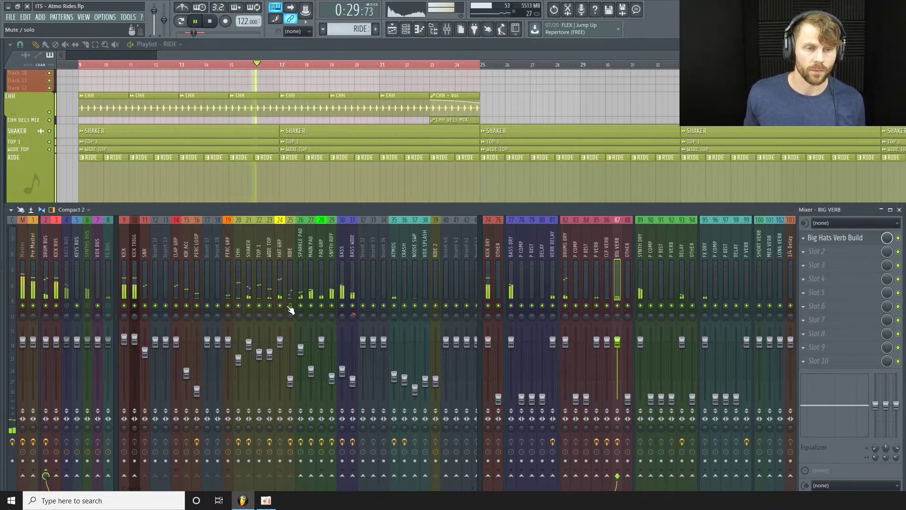
key(space)
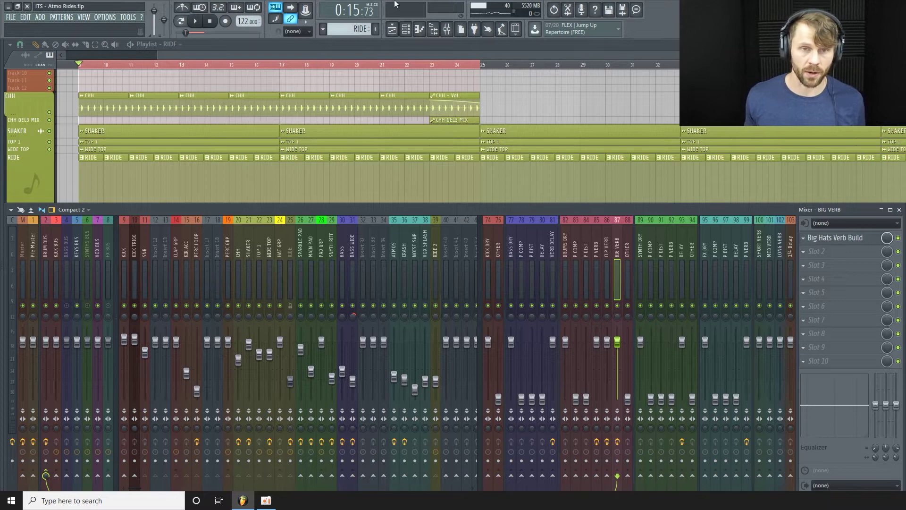
Step: Make the RIDE 2 playlist track about as tall as the RIDE track, trimming the RIDE track's height slightly
key(F9)
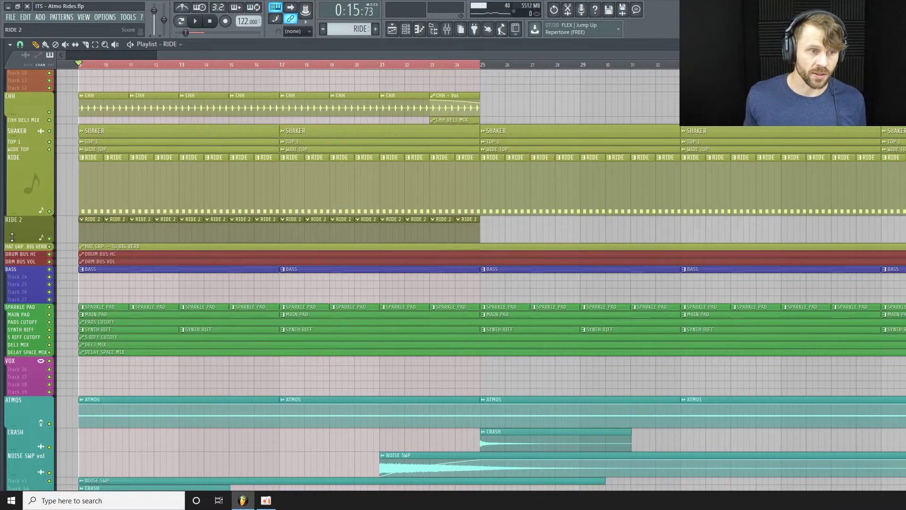
drag(26, 242, 26, 269)
drag(24, 213, 25, 207)
drag(22, 266, 22, 271)
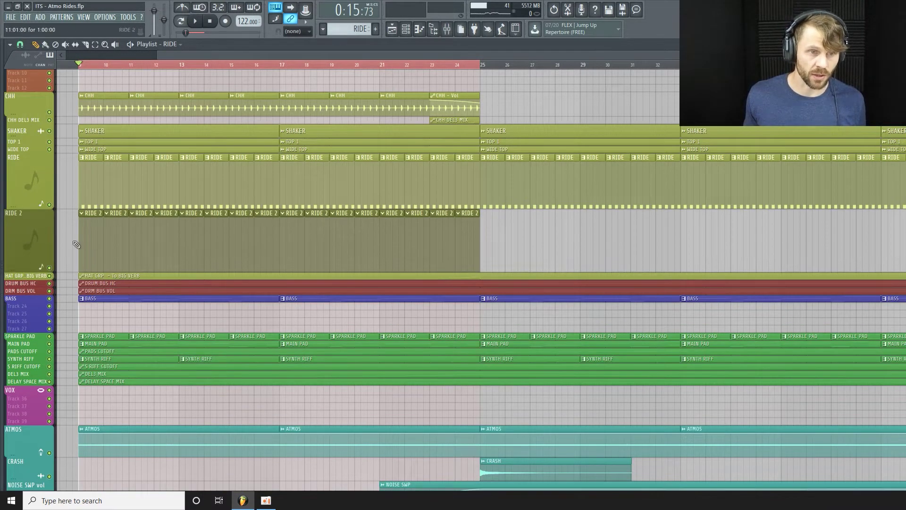
Step: Fill bar 1 of the RIDE 2 channel's piano roll, in the RIDE 2 pattern, with eight consecutive eighth-note C5 notes
click(447, 29)
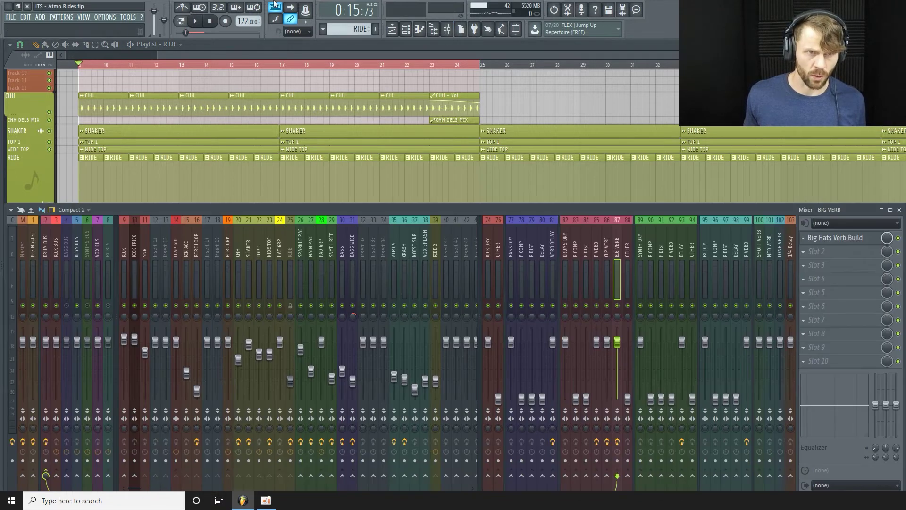
click(405, 29)
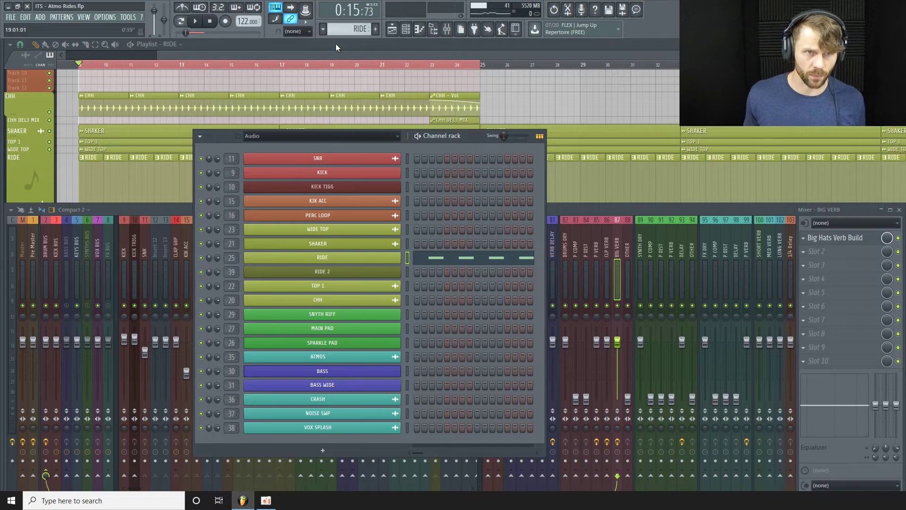
scroll(348, 31, down, 1)
right_click(386, 271)
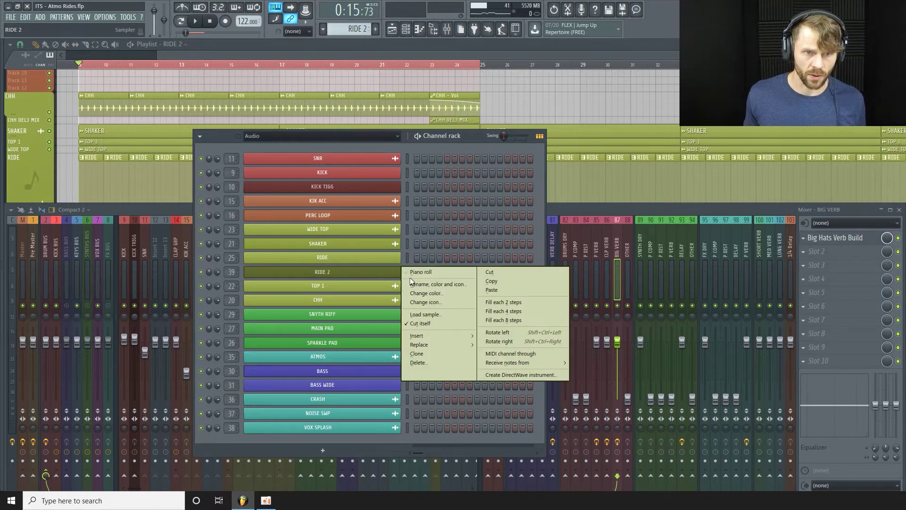
click(417, 277)
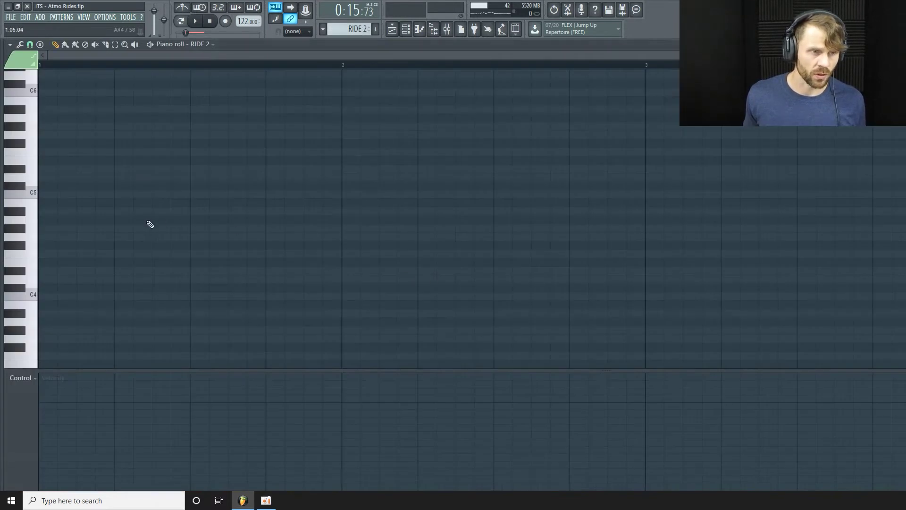
click(49, 199)
click(89, 198)
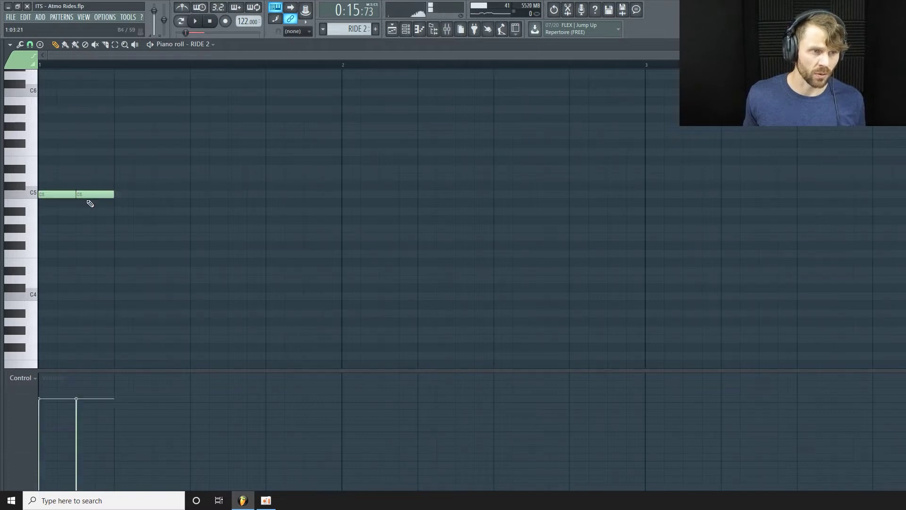
click(66, 45)
drag(120, 198, 304, 208)
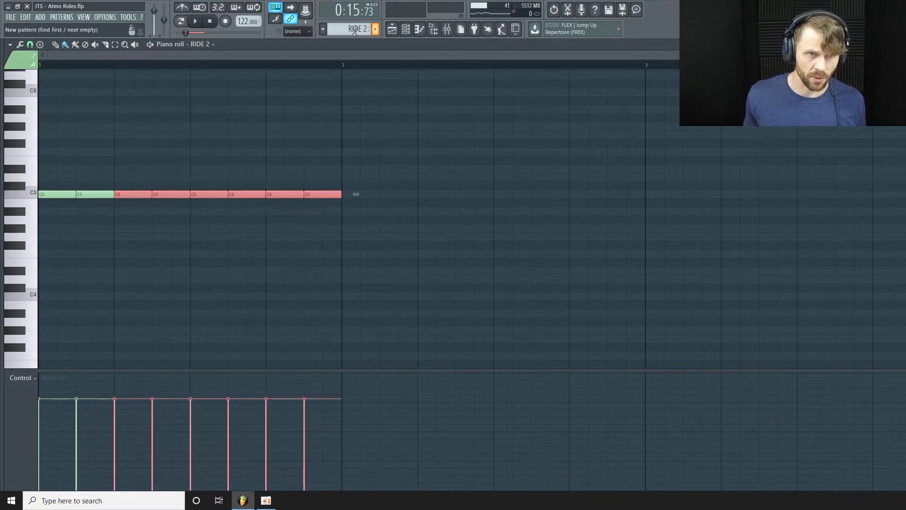
Step: Open the mixer over the playlist and raise the RIDE 2 mixer track's level to about -15.2 dB during playback
click(391, 29)
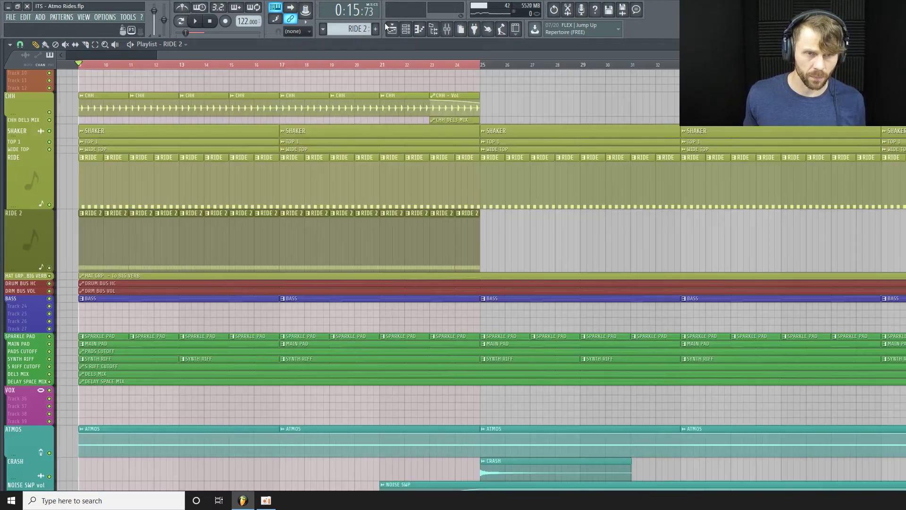
click(446, 29)
key(space)
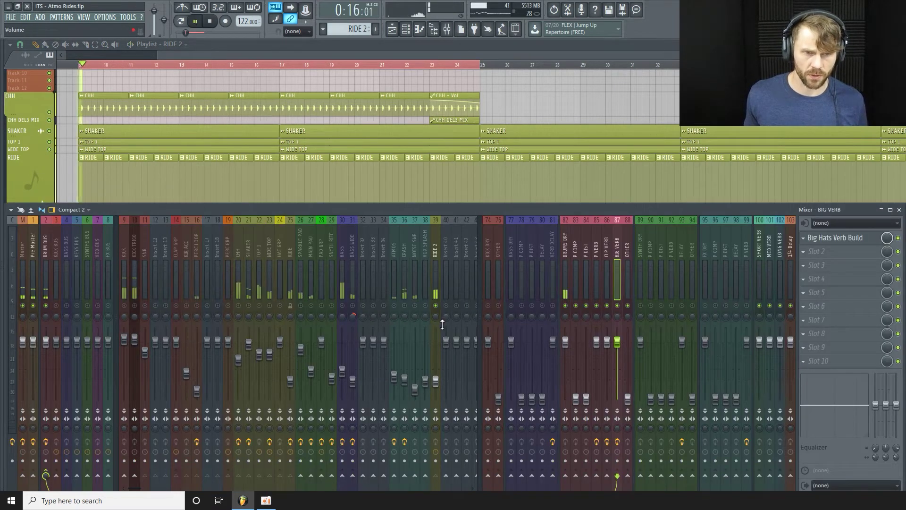
drag(436, 380, 435, 374)
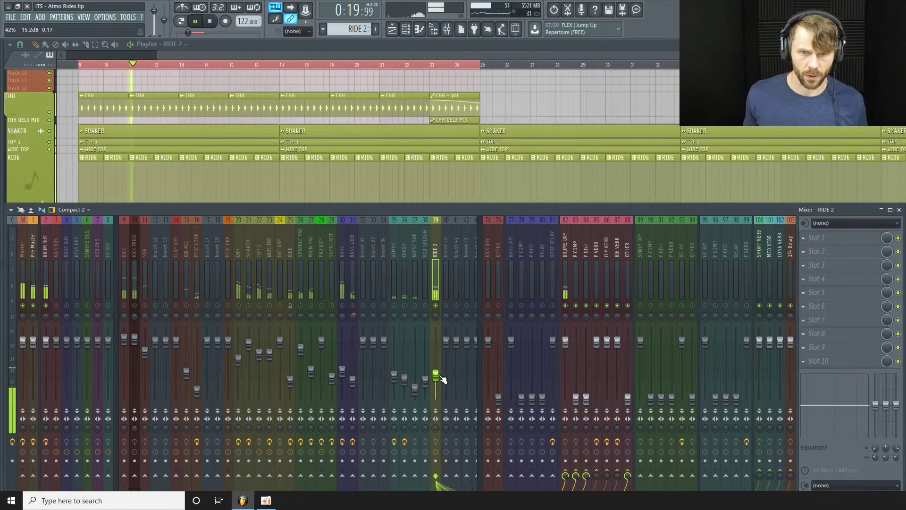
key(space)
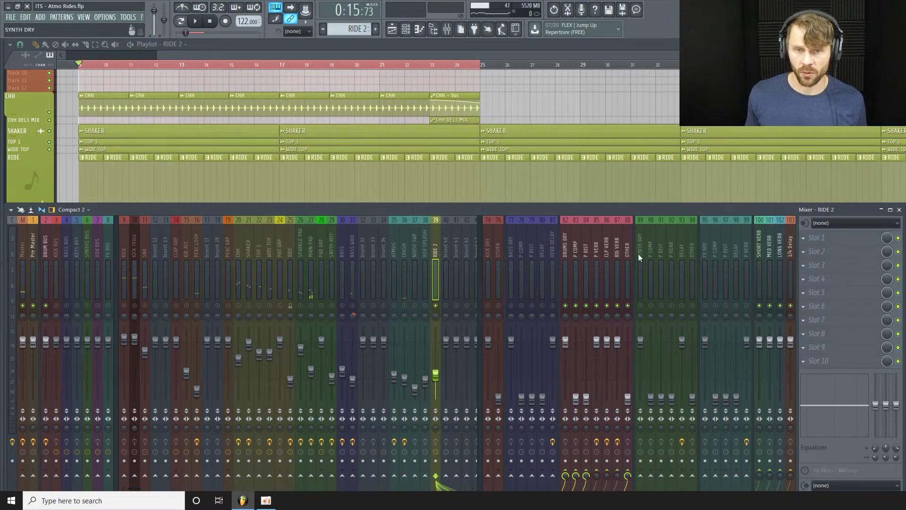
Step: Copy the Big Hats Verb Build reverb from the BIG VERB track to the first effect slot of RIDE 2
click(617, 255)
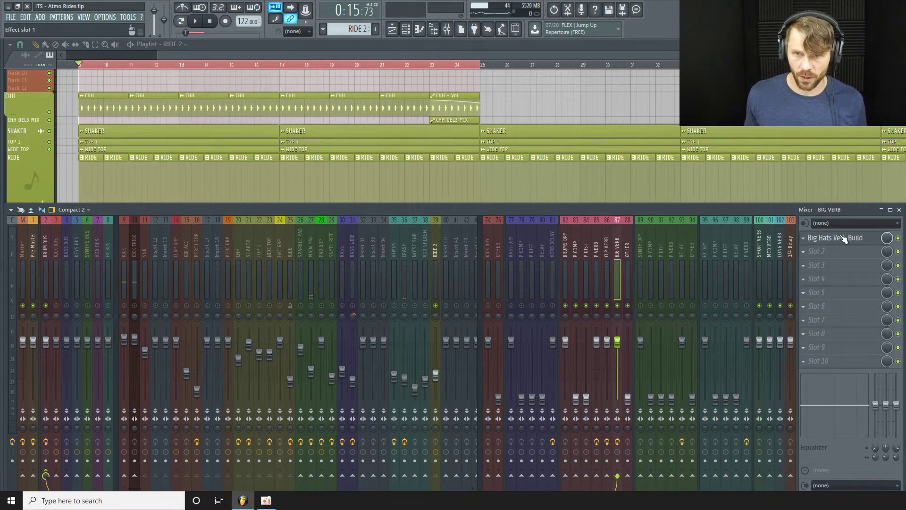
right_click(807, 239)
drag(814, 285, 744, 208)
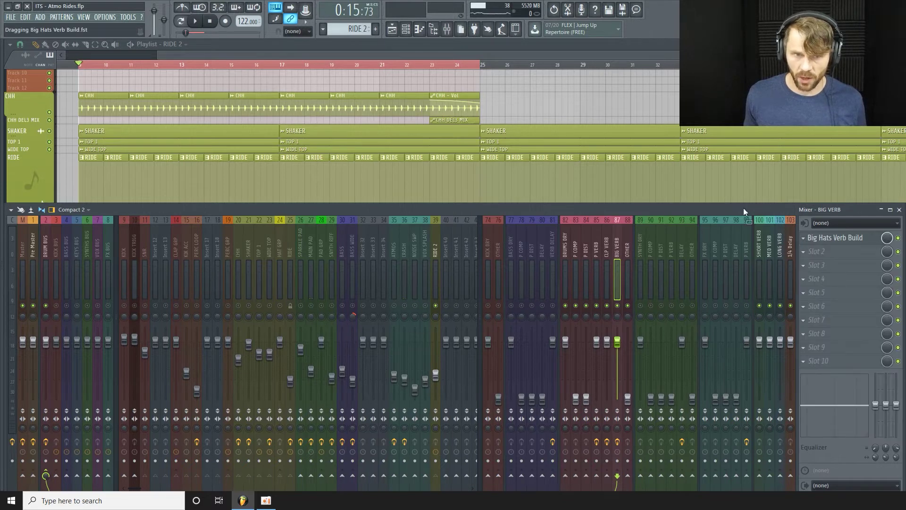
drag(433, 252, 435, 249)
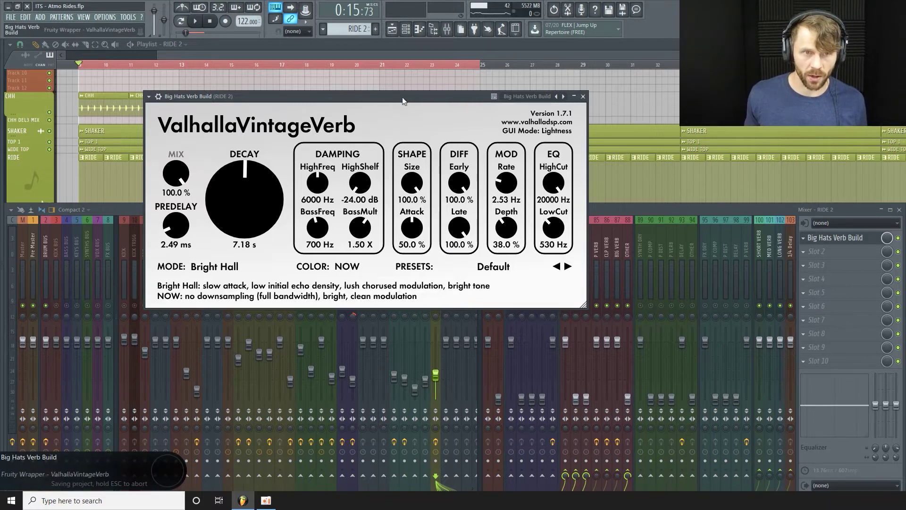
drag(402, 97, 359, 113)
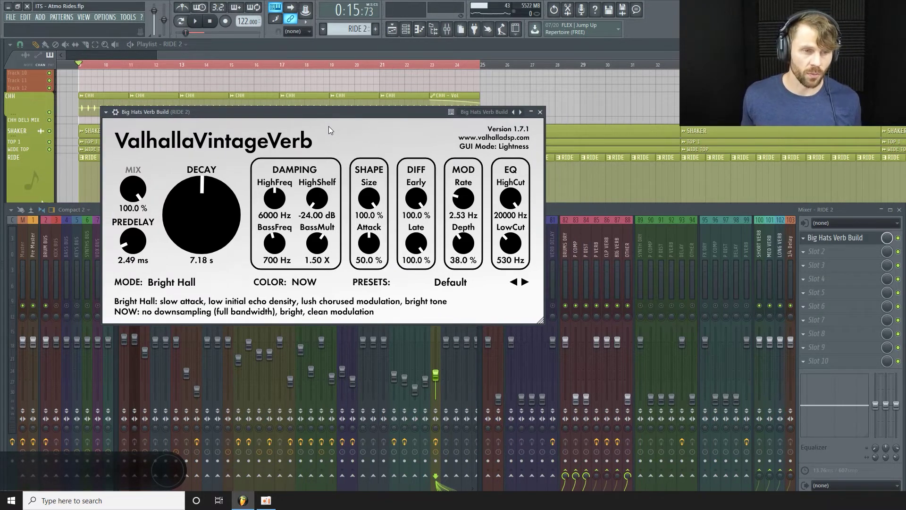
Step: Set the RIDE 2 reverb's decay to about 3.52 s and predelay to about 29.14 ms, and play the result
drag(209, 230, 185, 201)
drag(136, 241, 136, 231)
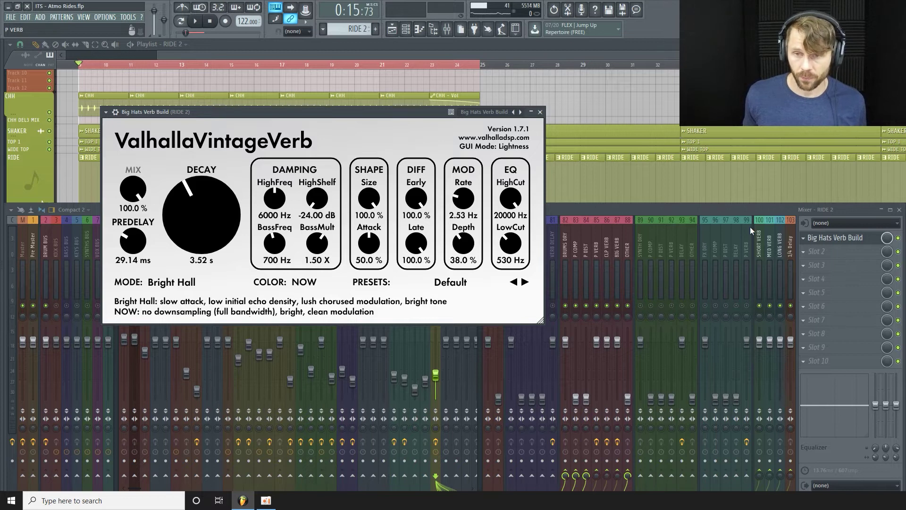
click(706, 208)
key(space)
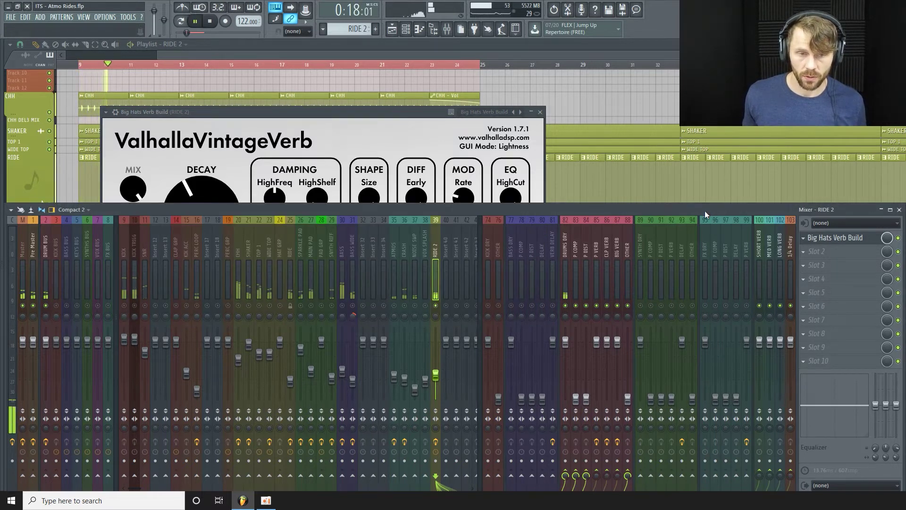
key(space)
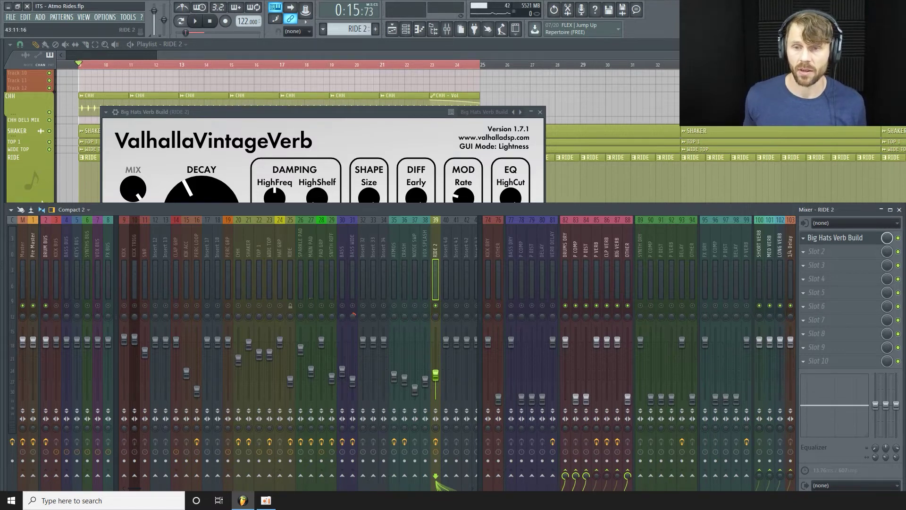
Step: Add a Fruity Limiter to RIDE 2's second effect slot and switch it to compressor mode
click(811, 252)
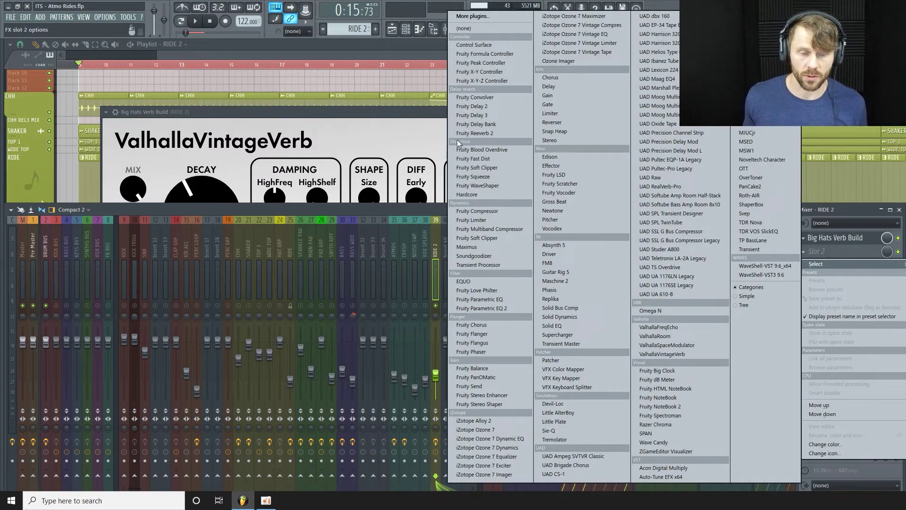
click(489, 220)
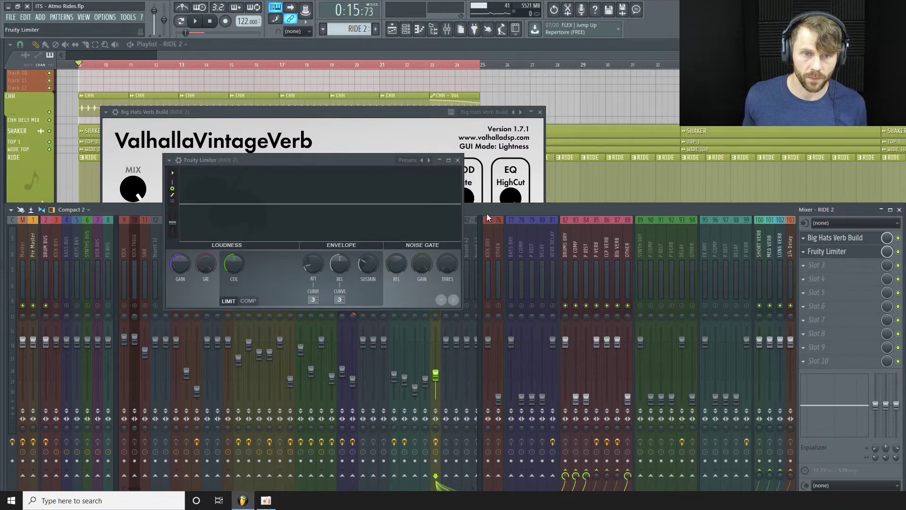
drag(347, 160, 377, 204)
click(241, 307)
Step: Set the RIDE 2 compressor's ratio to about 3.6:1 and attack to about 1.05 ms, and adjust its release
drag(362, 304, 362, 293)
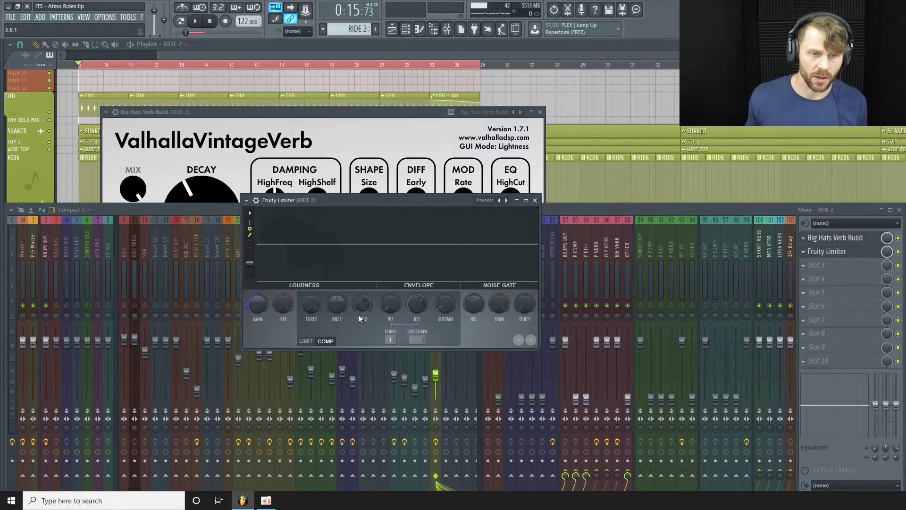
drag(363, 317, 362, 314)
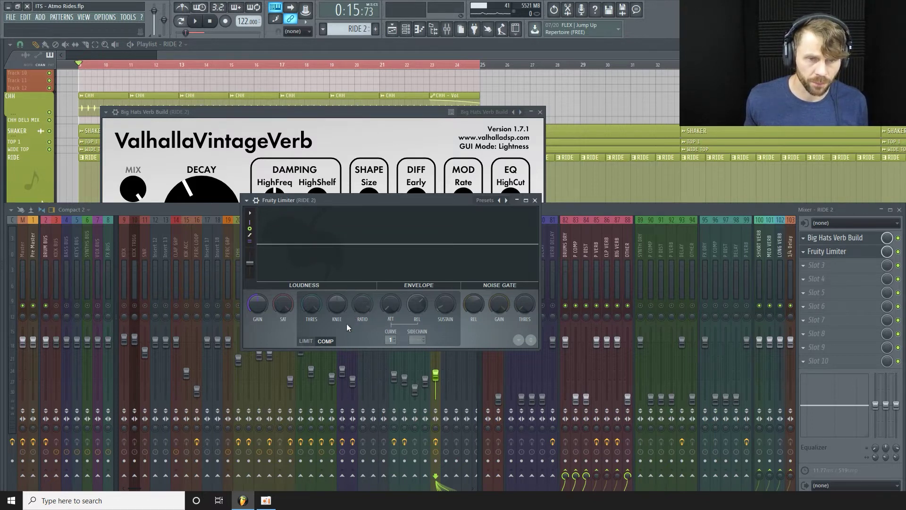
drag(390, 306, 390, 304)
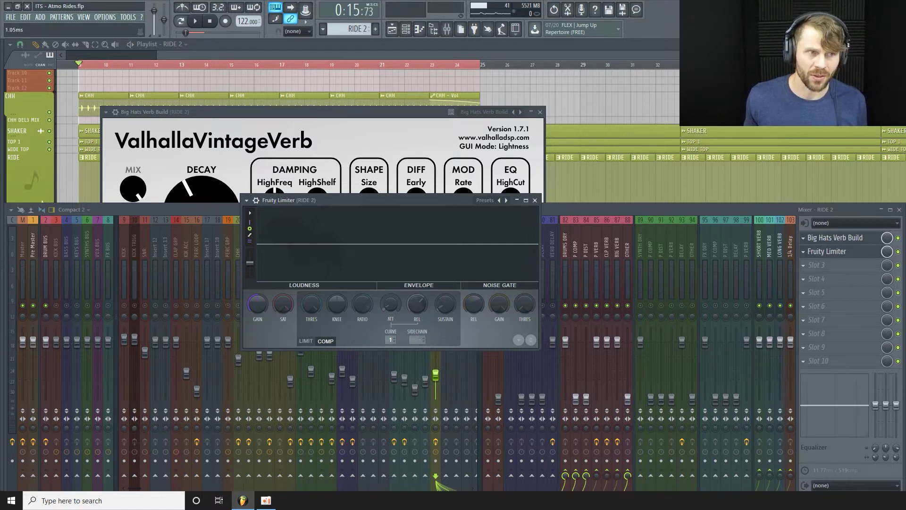
drag(417, 305, 423, 300)
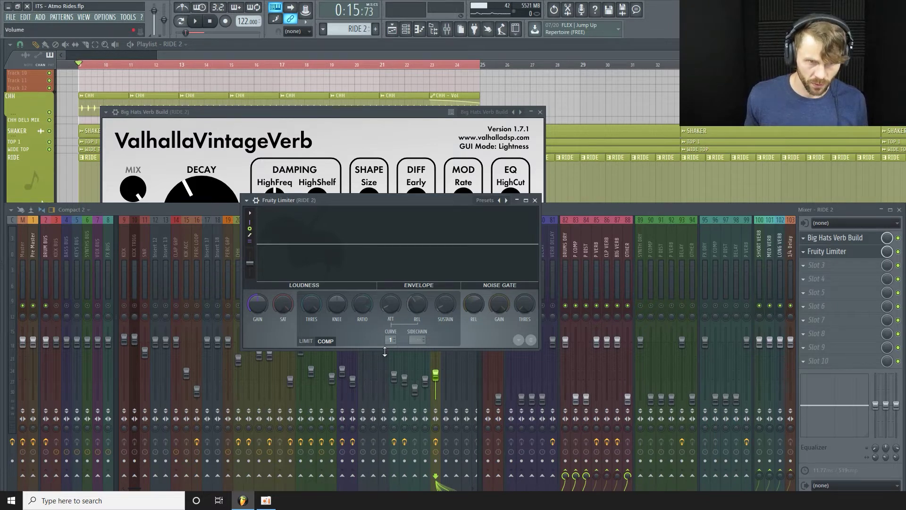
drag(373, 200, 374, 195)
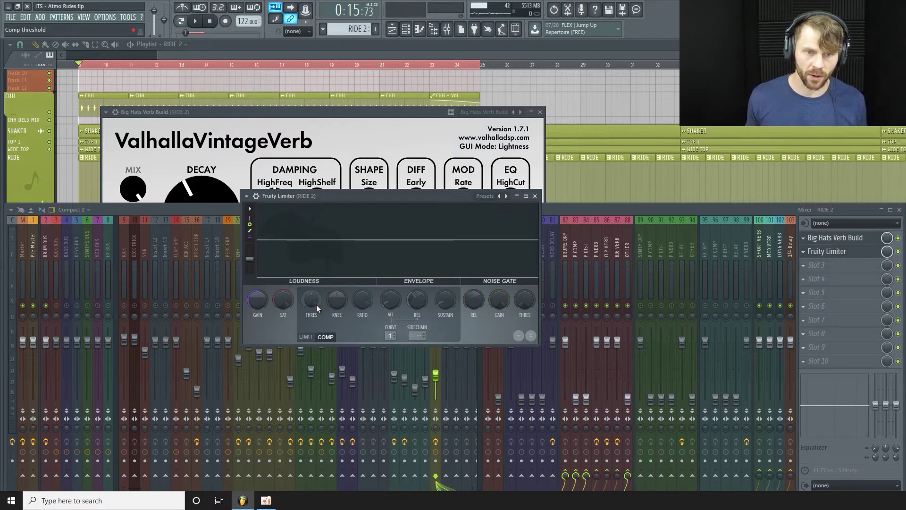
Step: Lower the RIDE 2 compressor's threshold during playback until it ducks each ride hit, and close the Fruity Limiter
key(space)
mouse_move(316, 304)
mouse_down()
mouse_move(316, 295)
mouse_move(311, 310)
mouse_up()
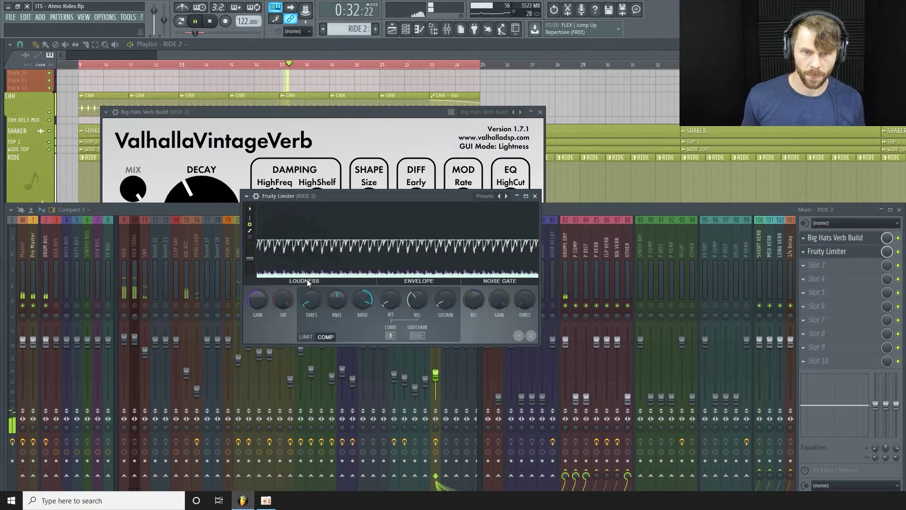
key(space)
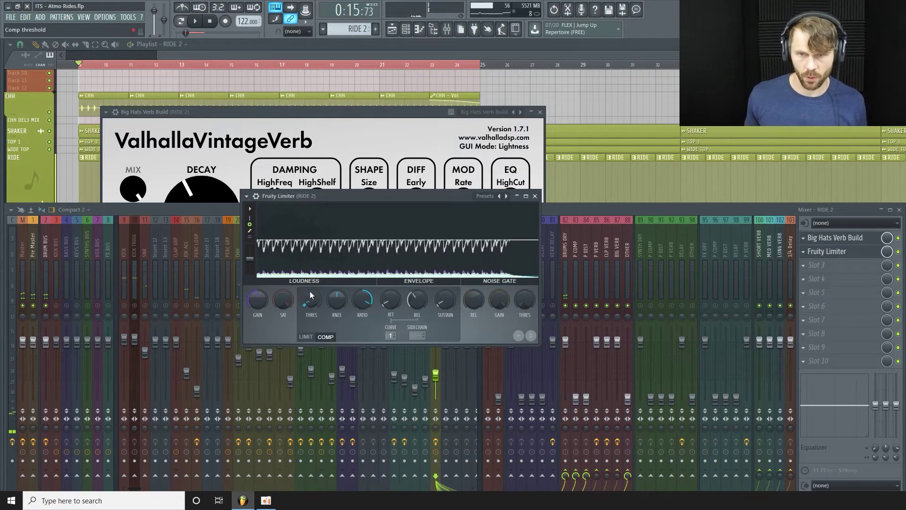
click(535, 196)
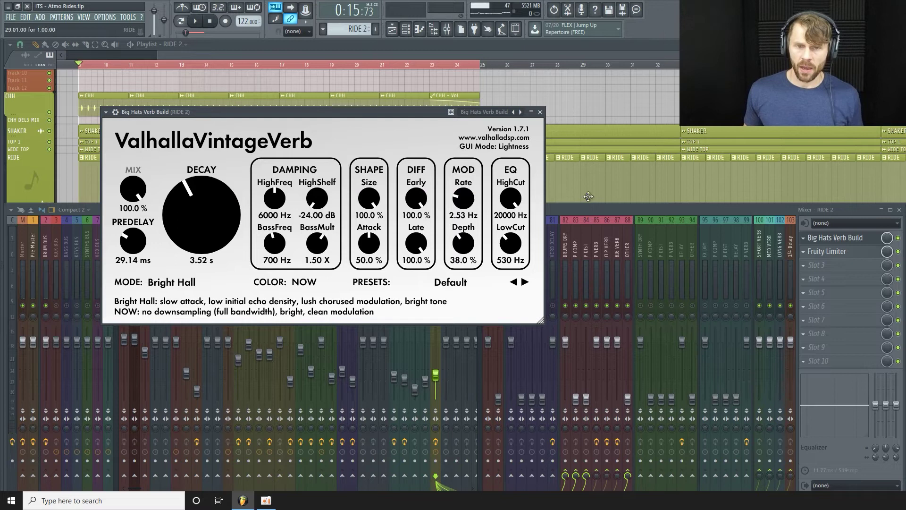
Step: Add Fruity Parametric EQ 2 to RIDE 2's third effect slot and change band 1 to a high pass filter
click(825, 265)
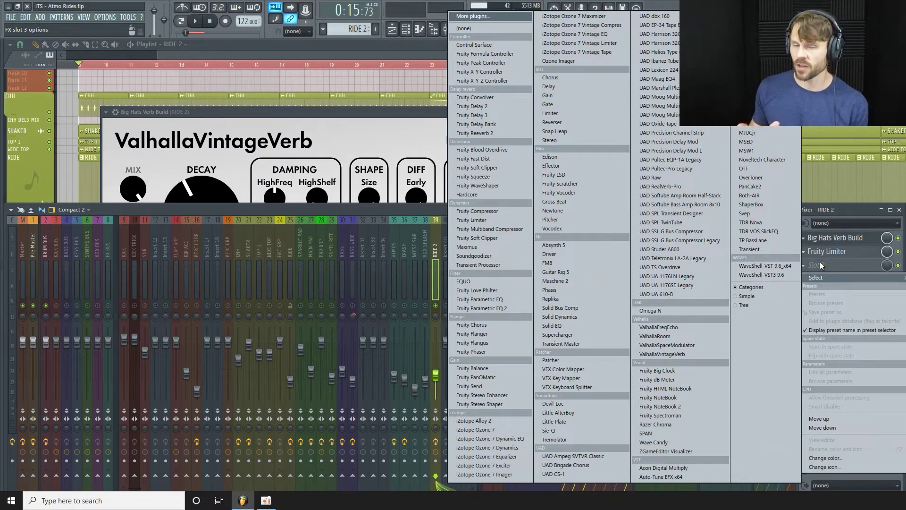
click(477, 308)
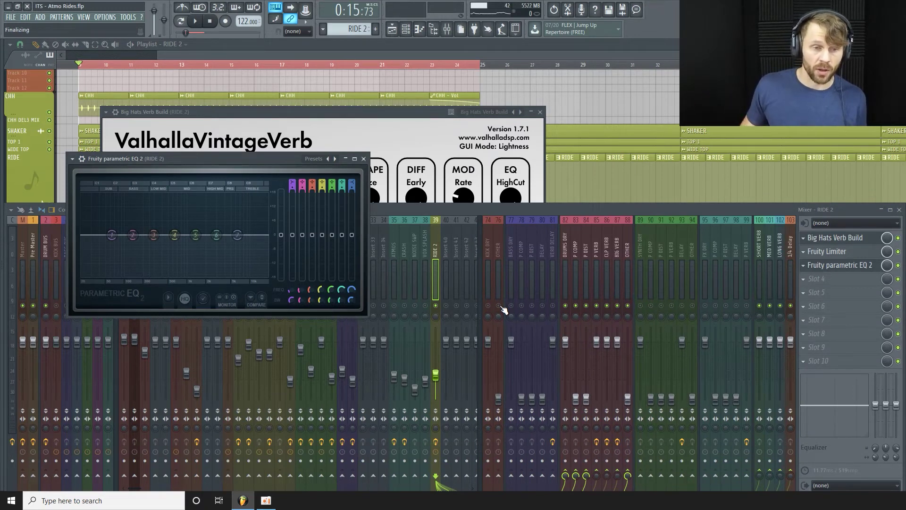
drag(213, 160, 219, 161)
right_click(117, 237)
mouse_move(141, 261)
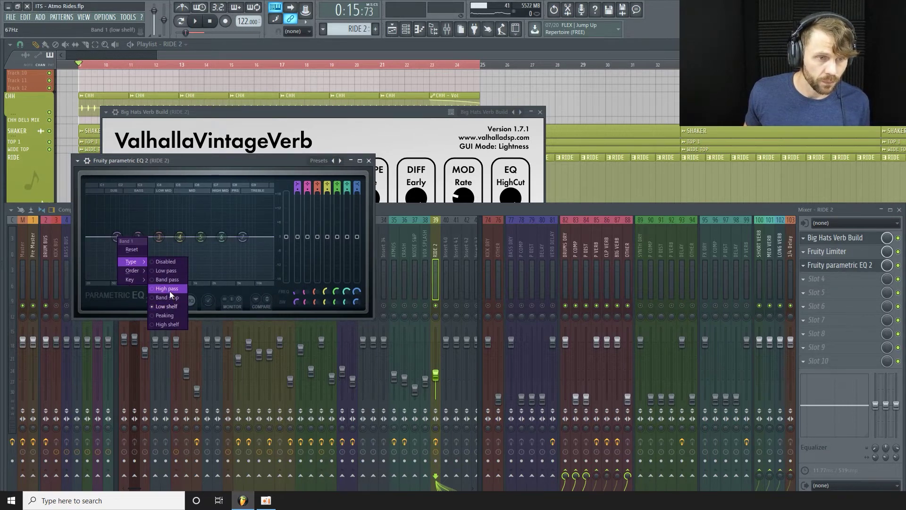
click(169, 290)
Step: Raise the EQ's band 1 high pass frequency to about 2.3 kHz while listening to the ride
drag(296, 293, 295, 264)
key(space)
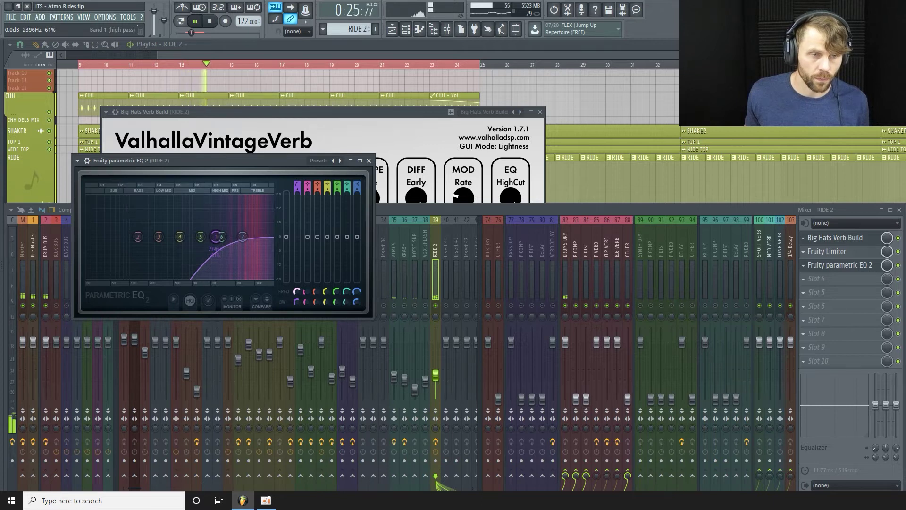
drag(295, 264, 295, 263)
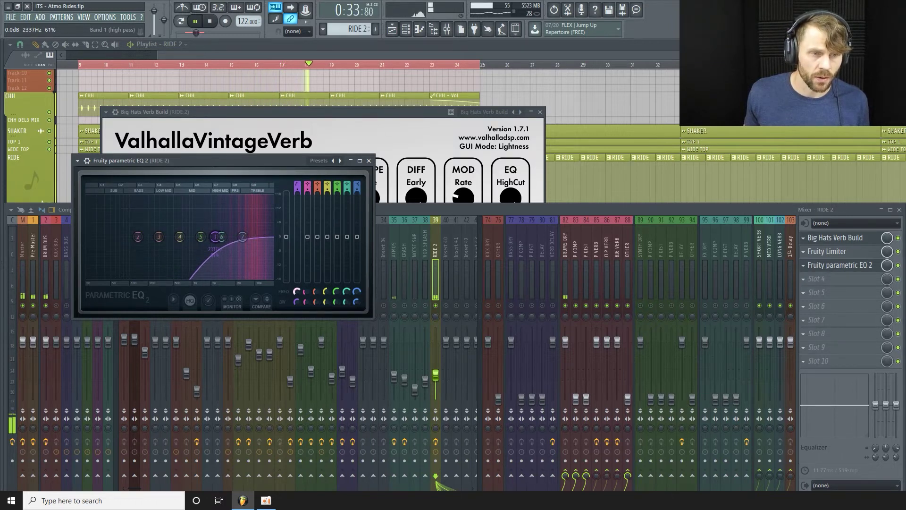
drag(295, 263, 296, 263)
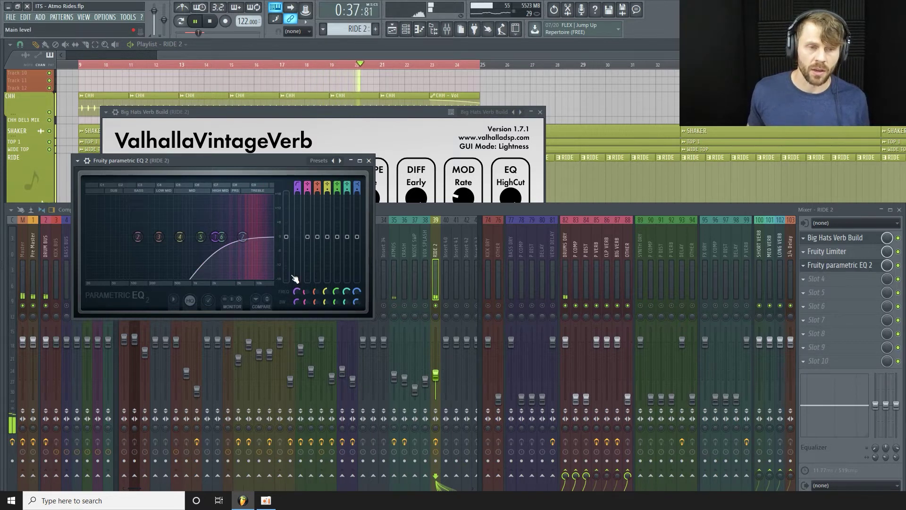
key(space)
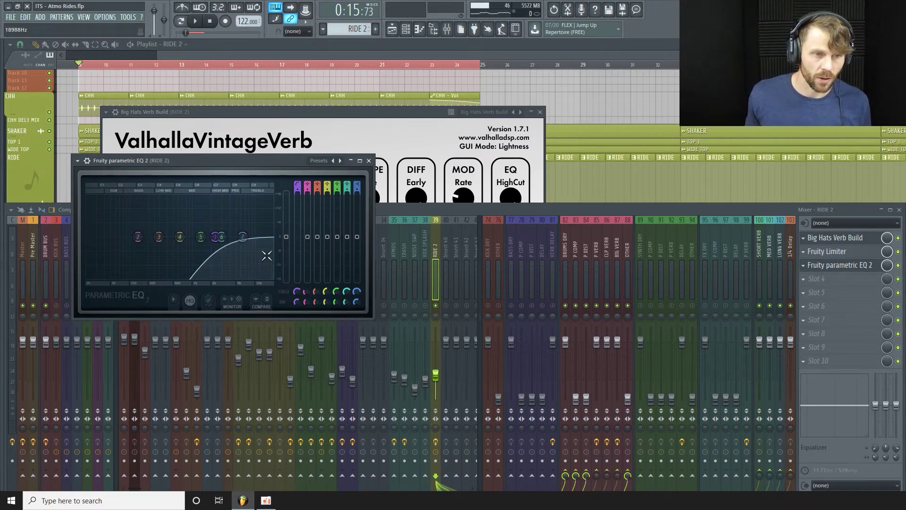
Step: Boost the EQ's band 7 high shelf by about 1.8 dB and adjust its bandwidth during playback, and close the EQ
key(space)
drag(356, 236, 356, 232)
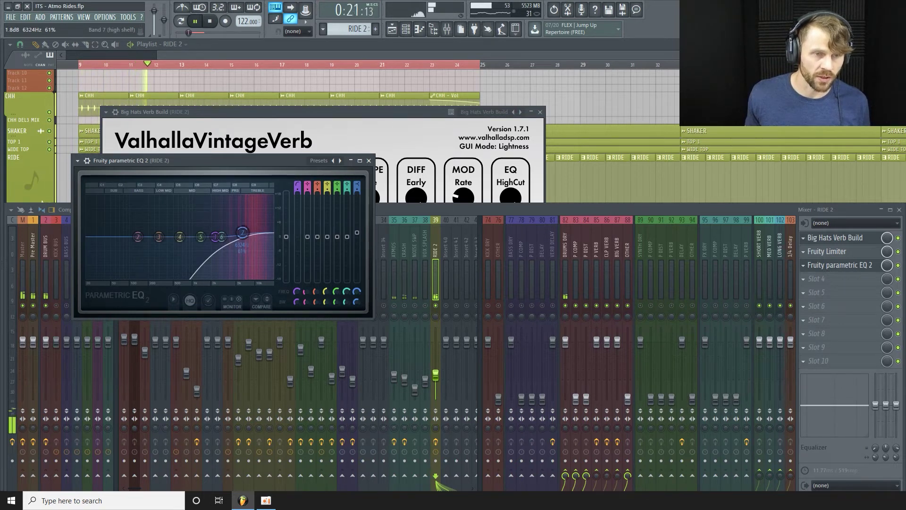
drag(356, 302, 357, 305)
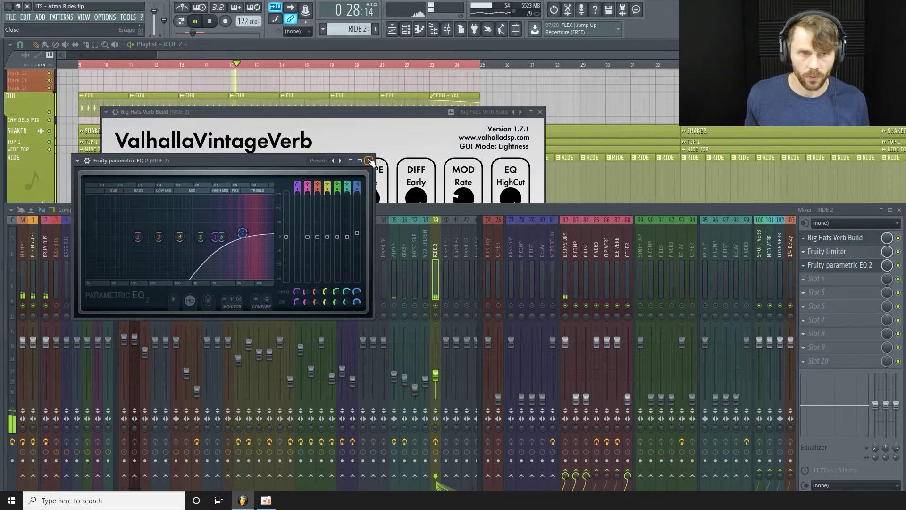
key(space)
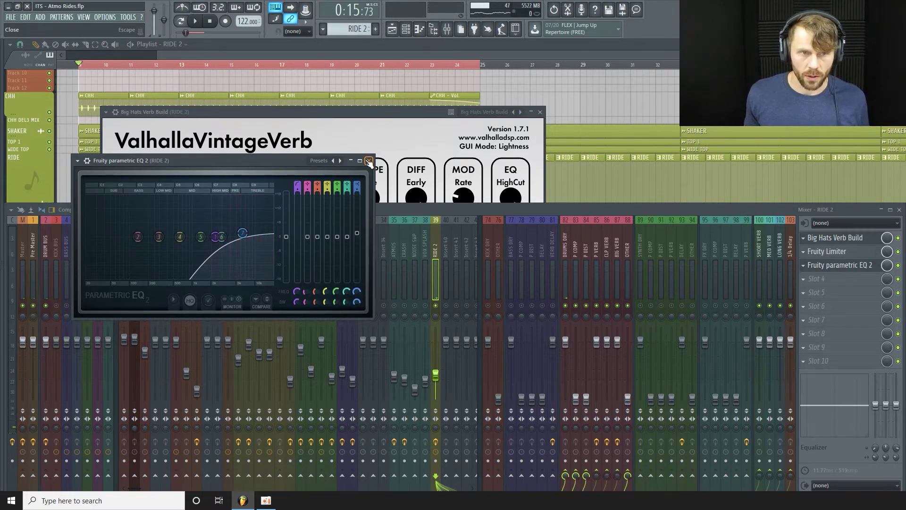
click(368, 161)
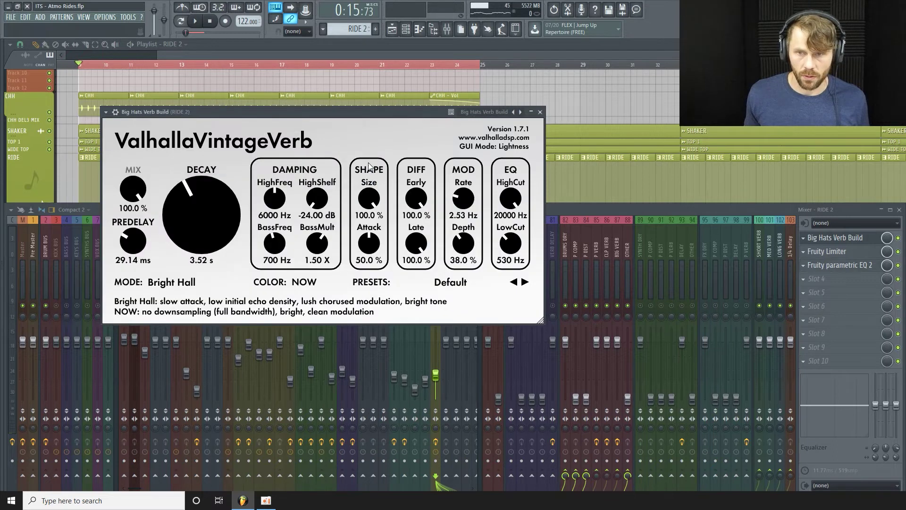
Step: Add Fruity Stereo Enhancer to RIDE 2's fourth effect slot
click(823, 277)
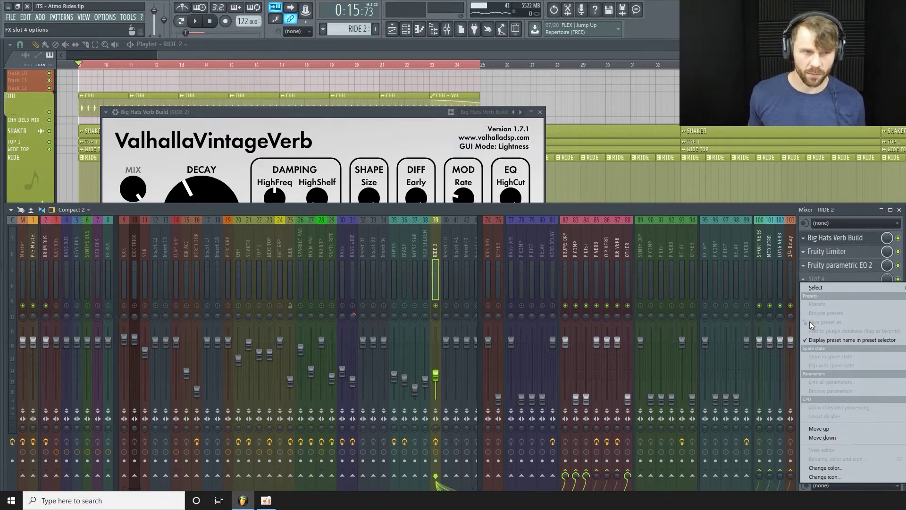
click(732, 209)
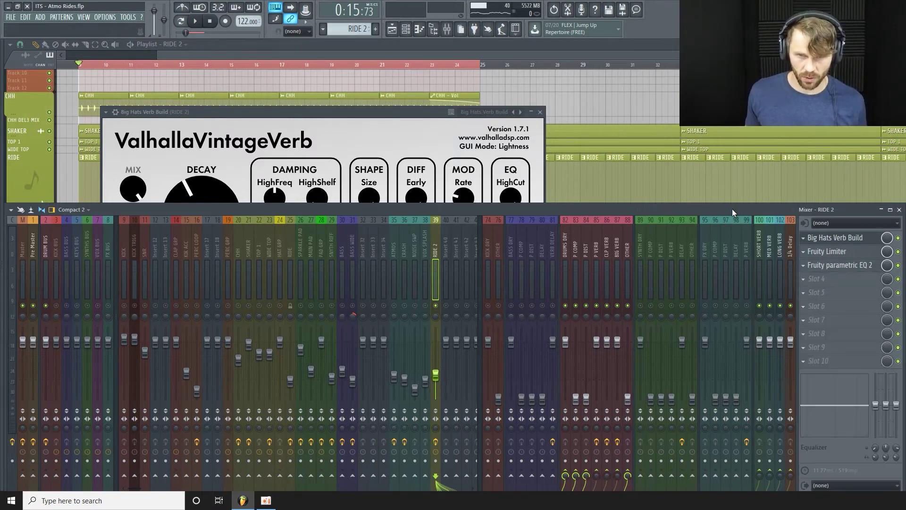
click(836, 279)
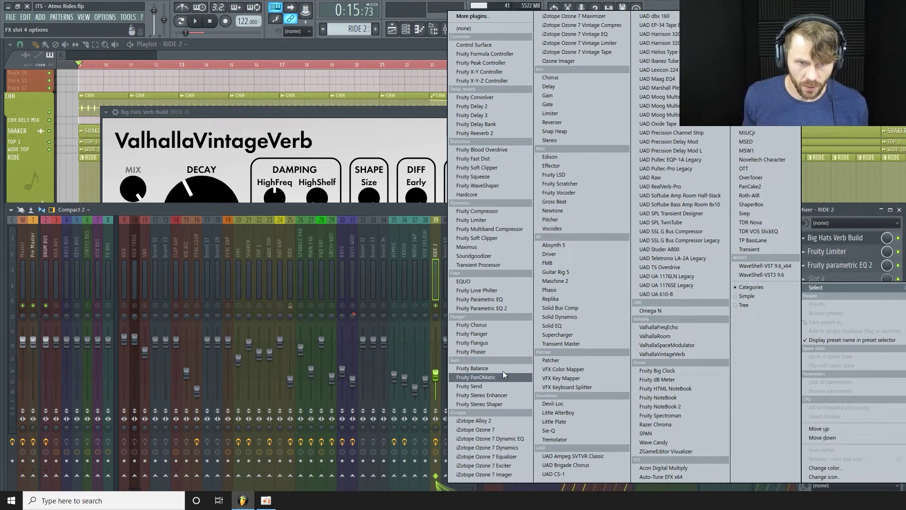
click(503, 396)
drag(450, 213, 394, 240)
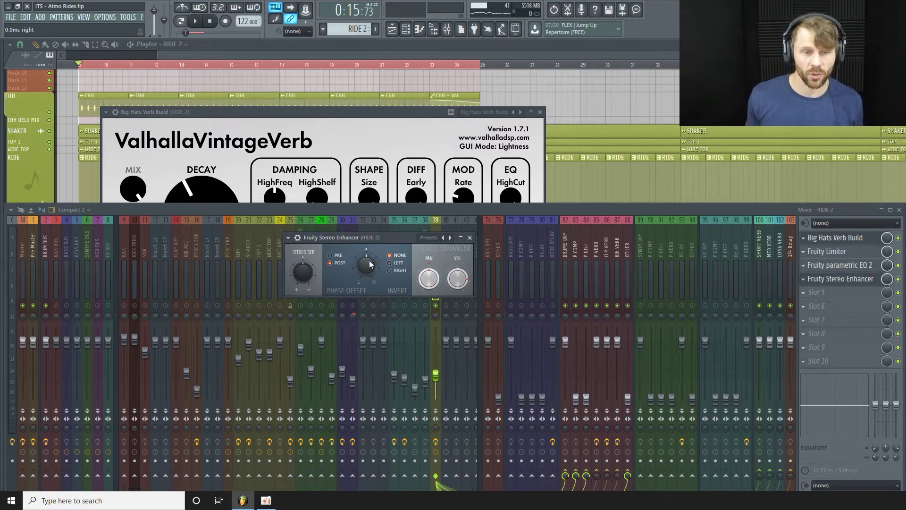
Step: Adjust the Stereo Enhancer's phase offset slightly during playback, and compare the ride with the effect bypassed and enabled
key(space)
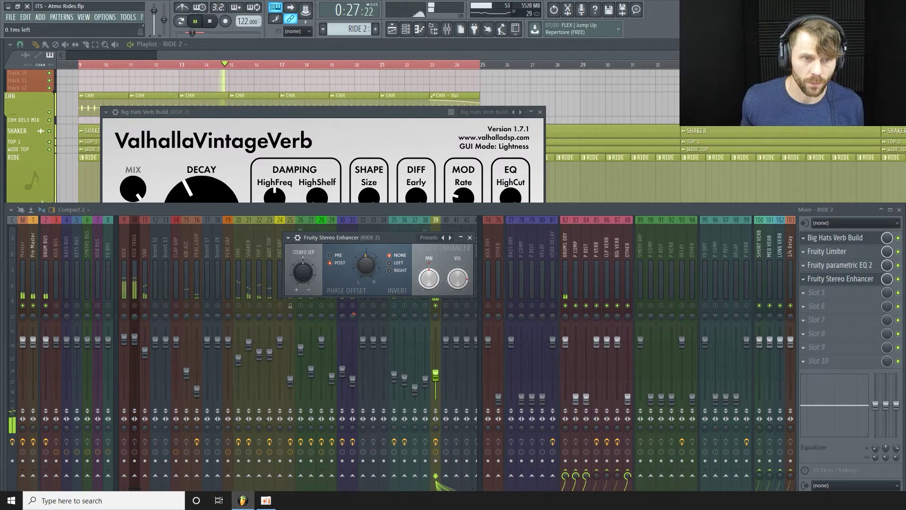
click(898, 279)
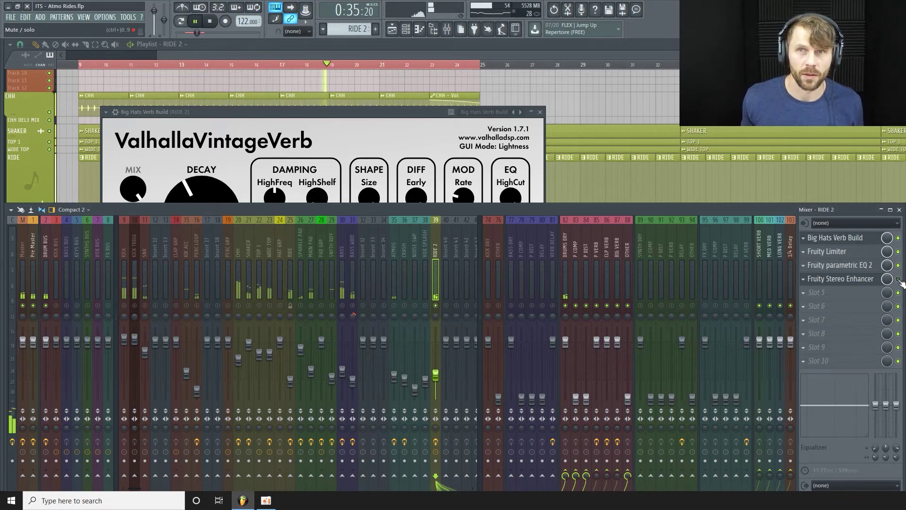
key(space)
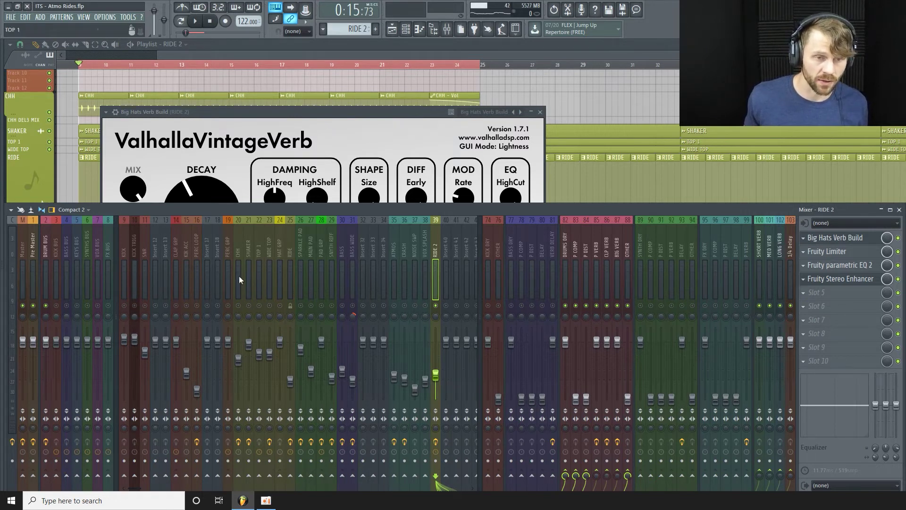
Step: Sidechain KICK TRIGG to RIDE 2 and add Fruity Limiter to RIDE 2's tenth effect slot in compressor mode
click(135, 253)
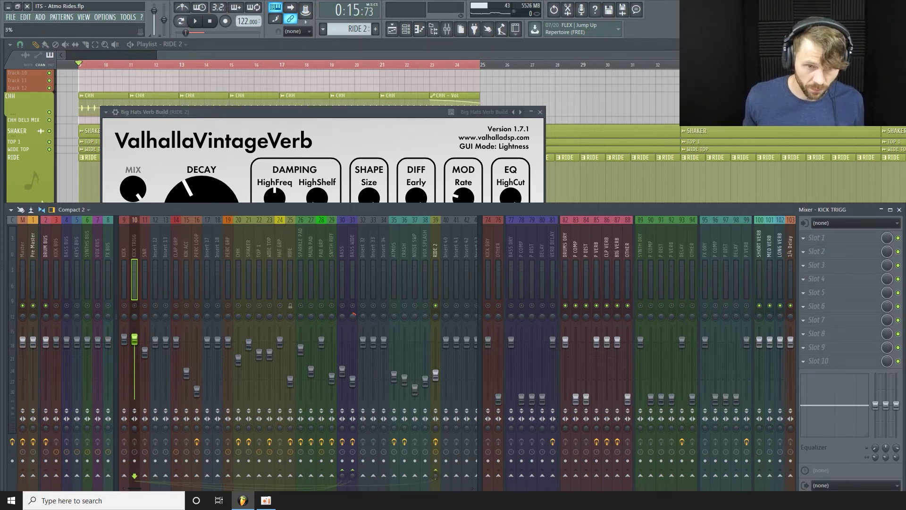
click(435, 250)
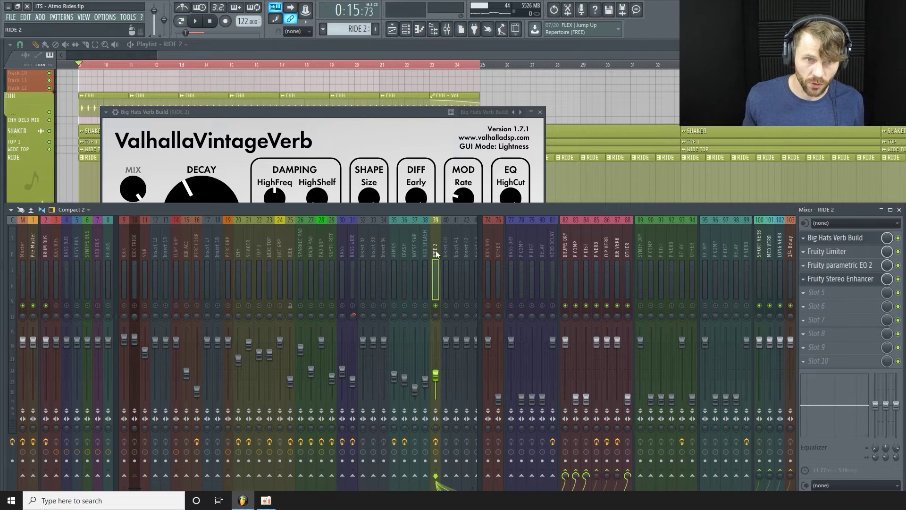
click(823, 353)
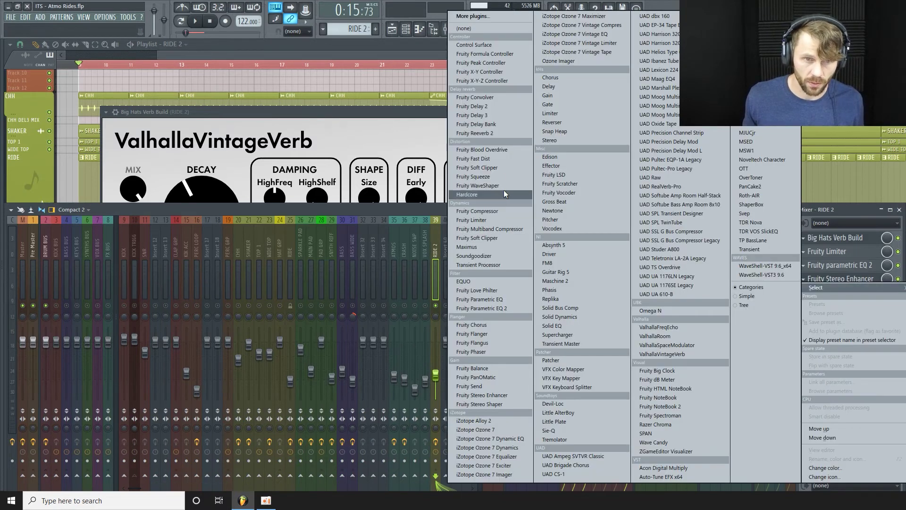
click(497, 219)
click(511, 301)
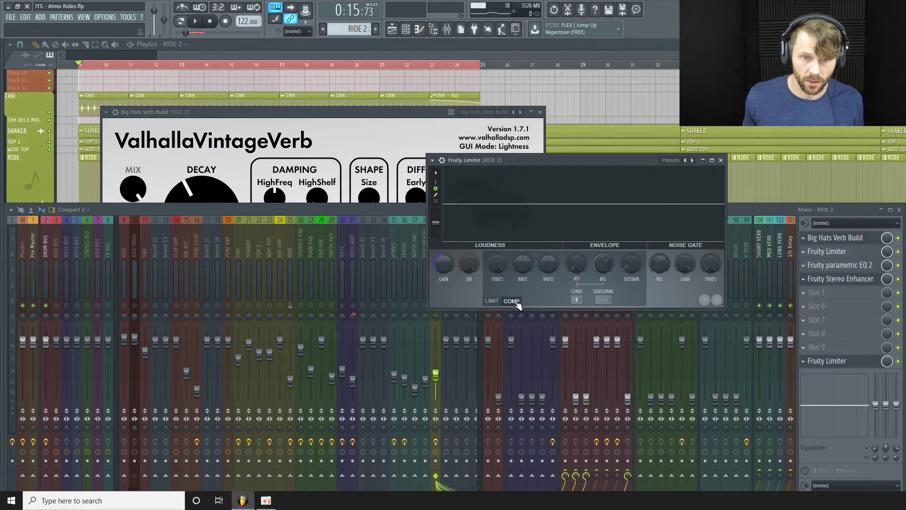
drag(578, 167, 440, 199)
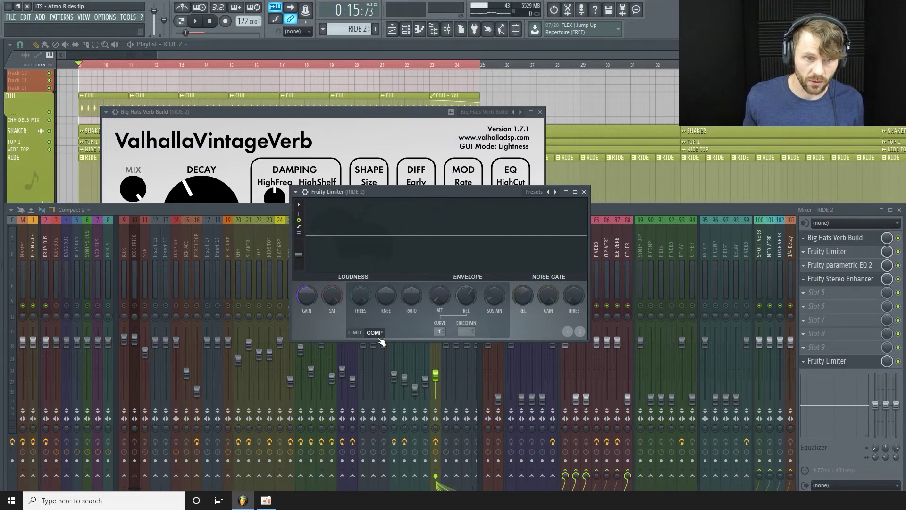
Step: Set the limiter's sidechain input to 1, adjust its attack, ratio and threshold, and start playback
click(466, 331)
click(491, 349)
drag(440, 296, 440, 294)
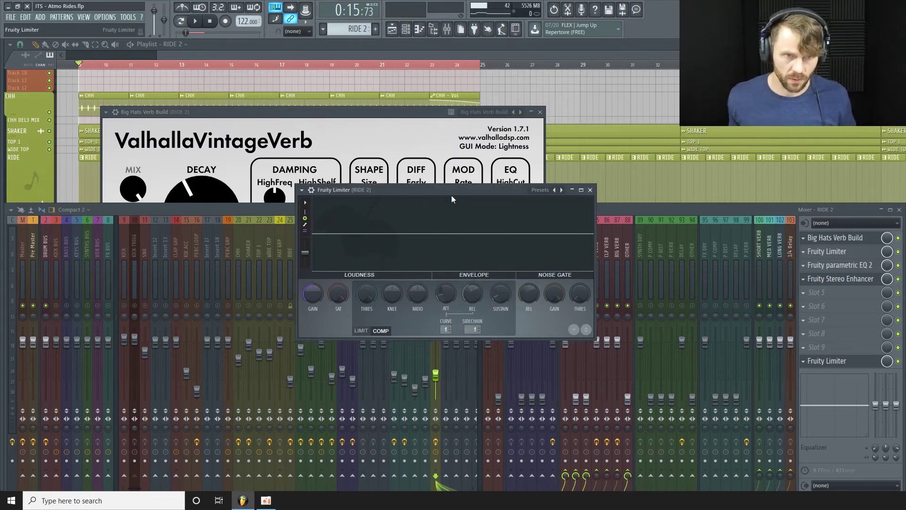
drag(451, 193, 480, 176)
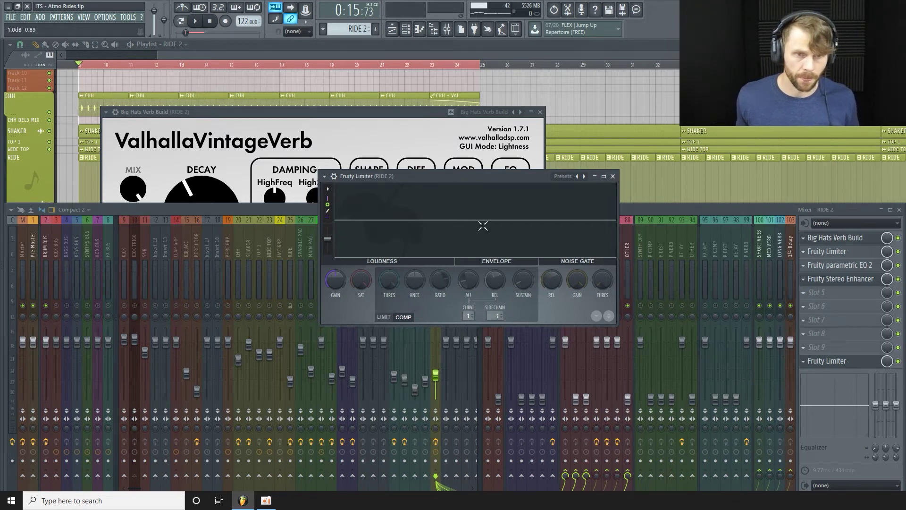
key(space)
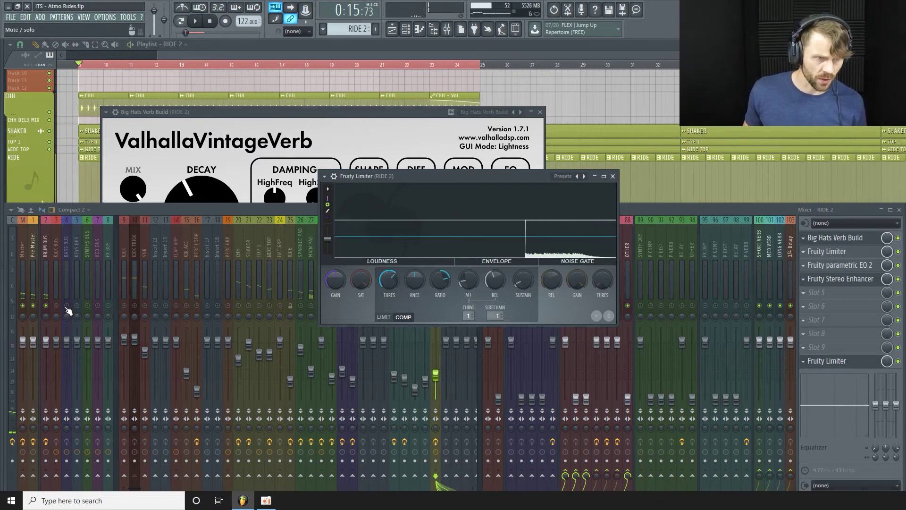
Step: Unsolo RIDE 2 with BASS BUS and SYNTHS BUS kept muted, and reopen the Fruity Limiter in the tenth slot
click(69, 309)
click(108, 307)
click(87, 306)
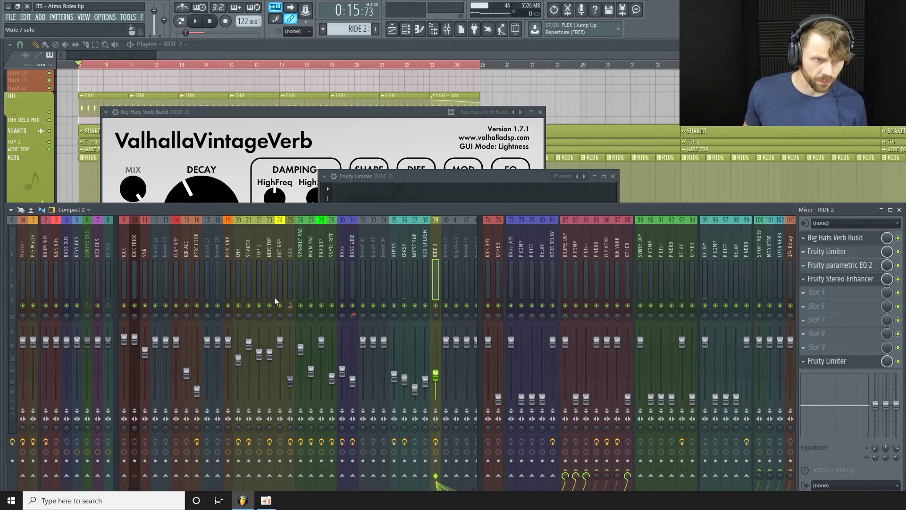
click(826, 361)
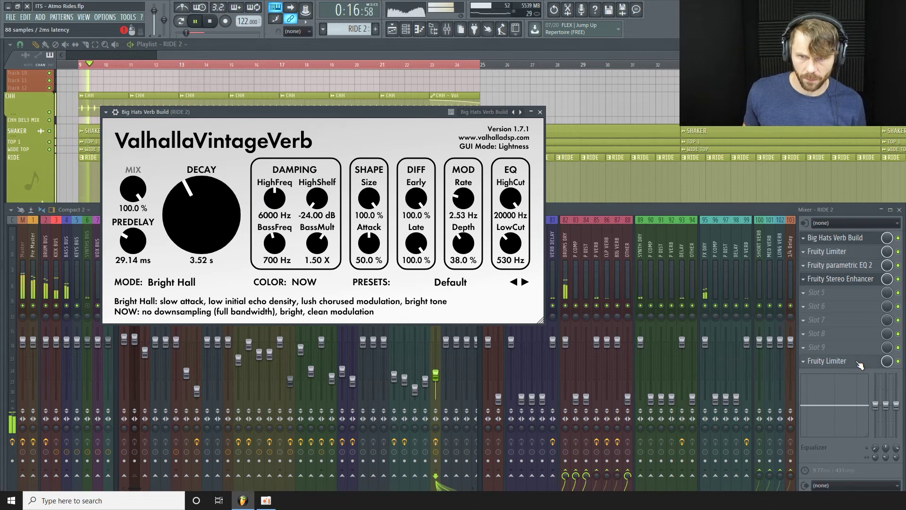
click(569, 209)
click(67, 306)
click(869, 363)
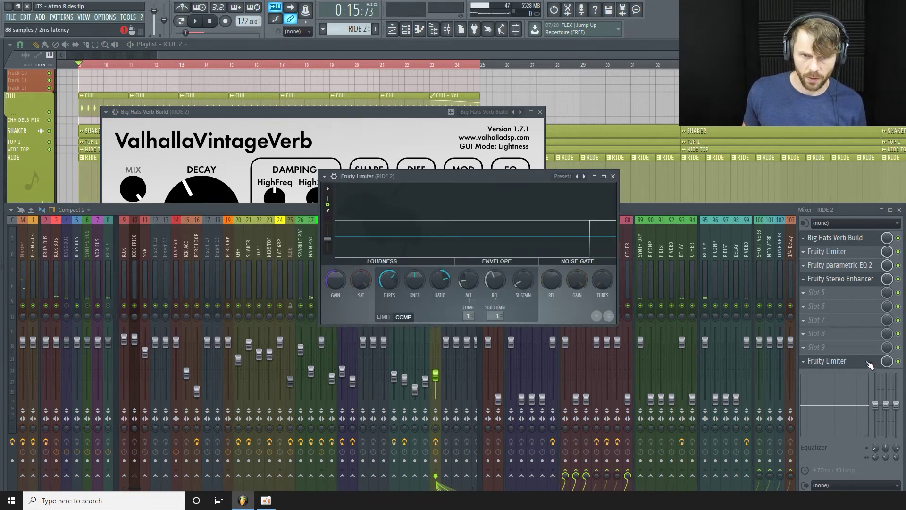
Step: Lower the sidechained limiter's threshold to about -29.9 dB and adjust its release while listening to the pumping
key(space)
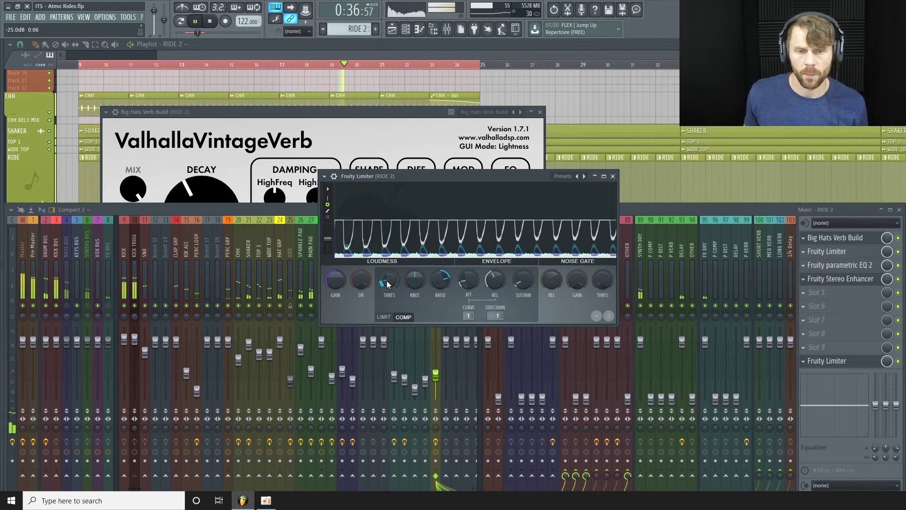
mouse_move(495, 285)
mouse_down()
mouse_move(495, 274)
mouse_move(495, 286)
mouse_up()
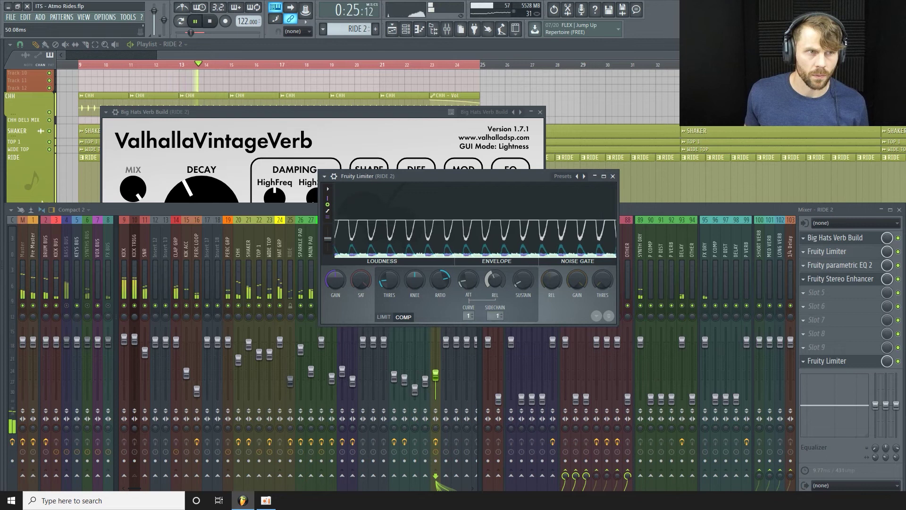
key(space)
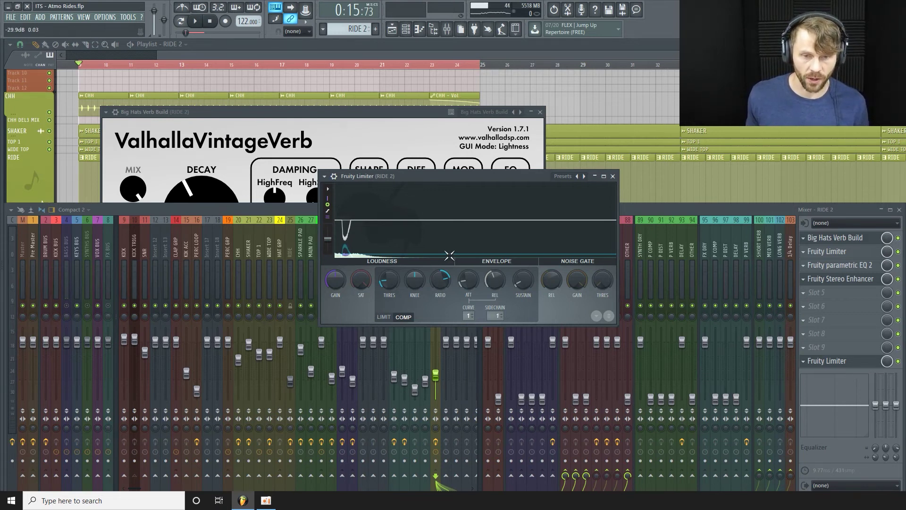
key(space)
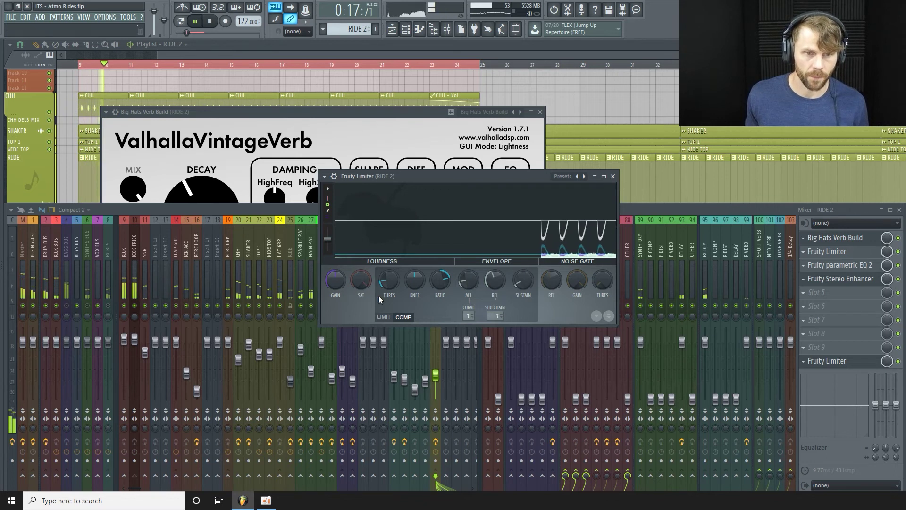
Step: Balance the RIDE 2 fader at about -15.5 dB against the mix, toggling the track's mute to compare
click(447, 343)
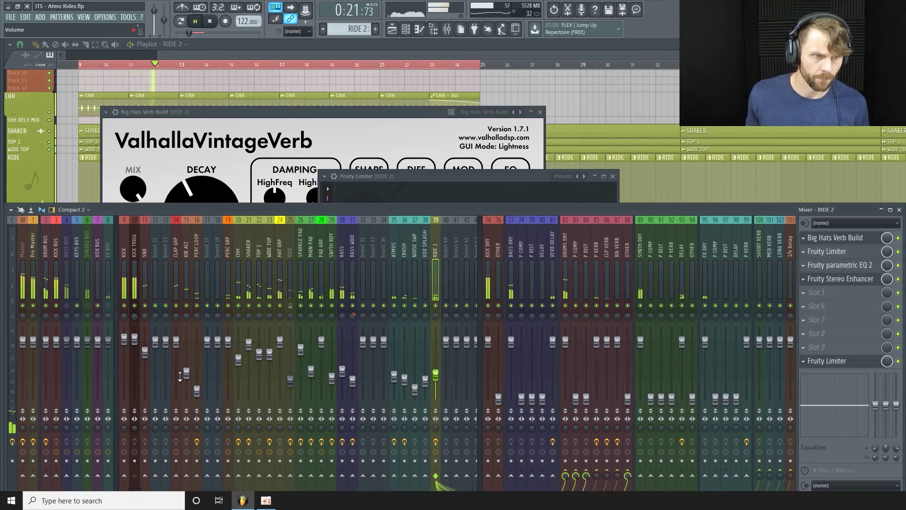
key(space)
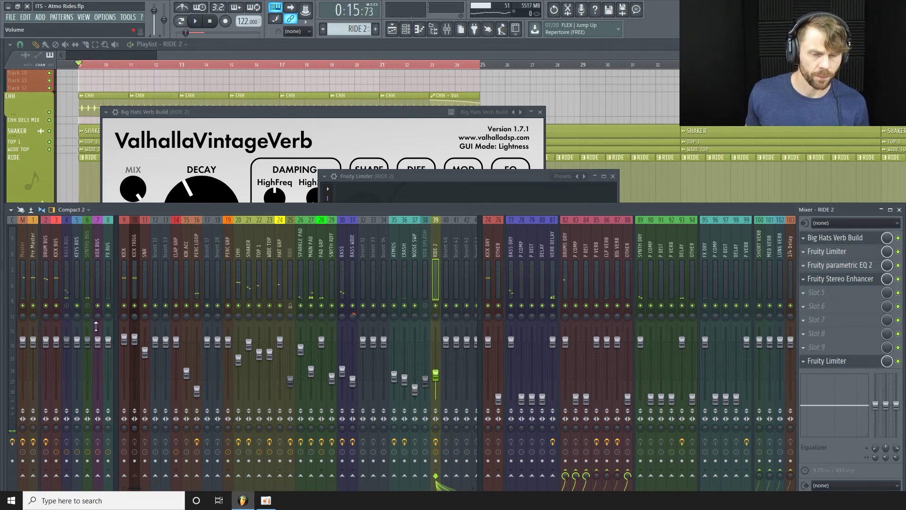
key(space)
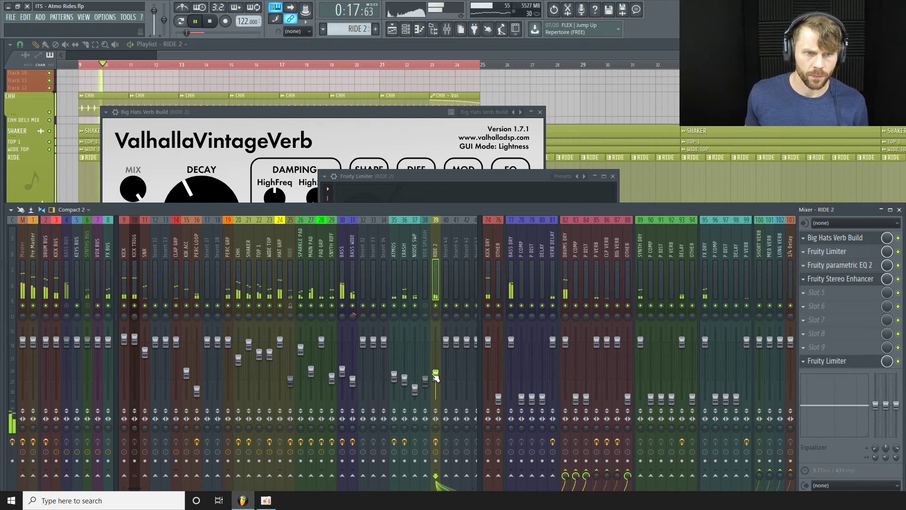
mouse_move(435, 379)
mouse_down()
mouse_move(435, 372)
mouse_move(438, 381)
mouse_up()
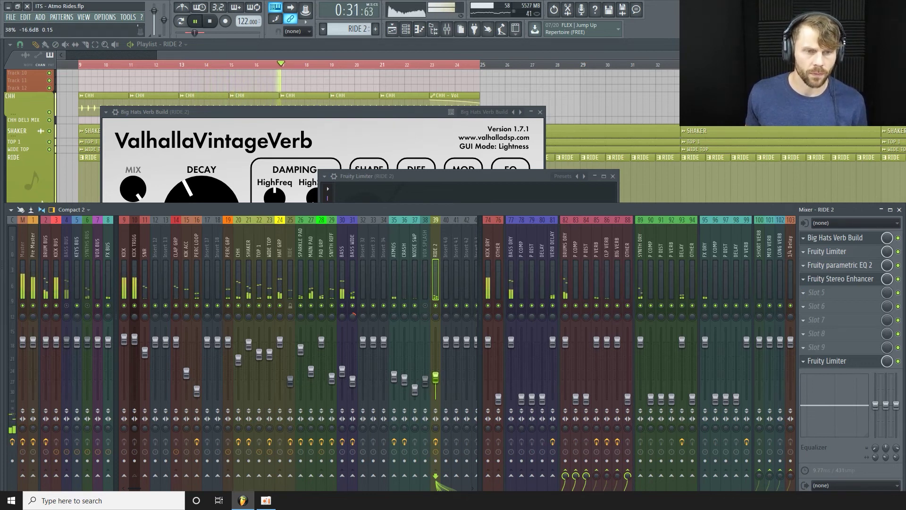
drag(435, 377, 435, 375)
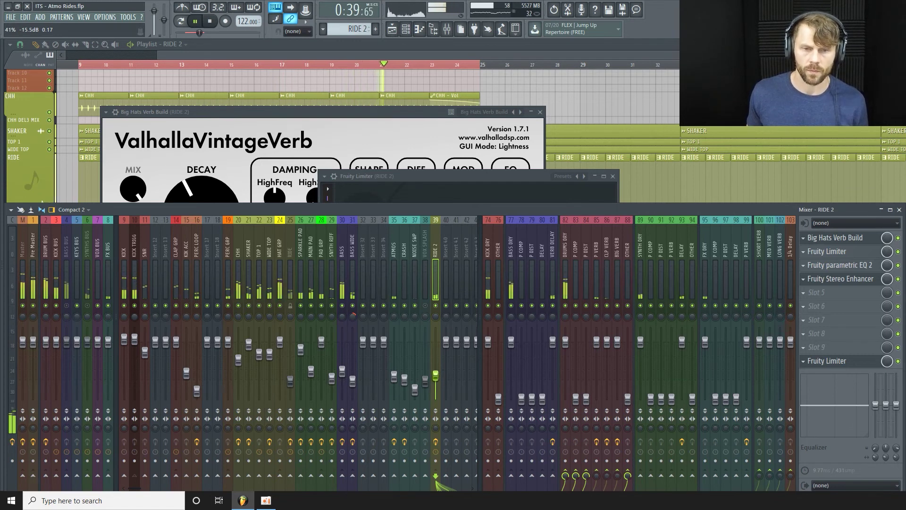
click(436, 306)
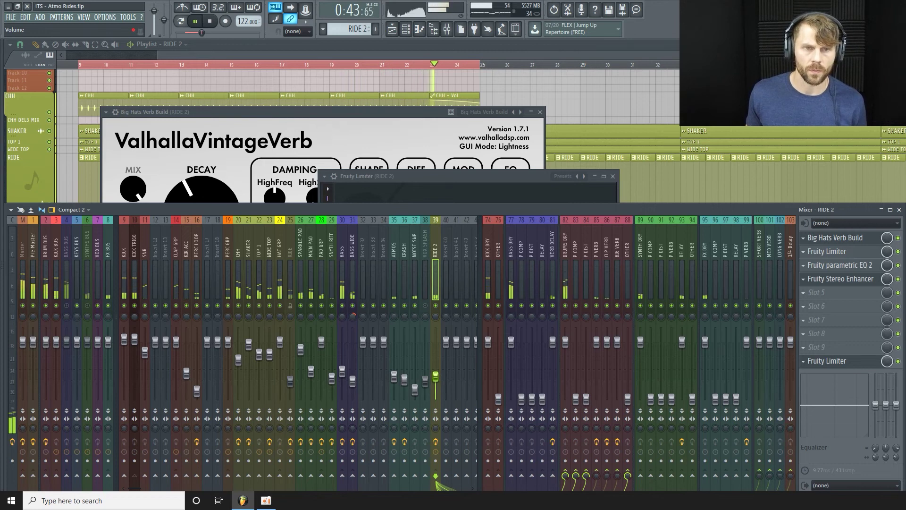
scroll(436, 376, down, 1)
scroll(435, 376, up, 1)
key(space)
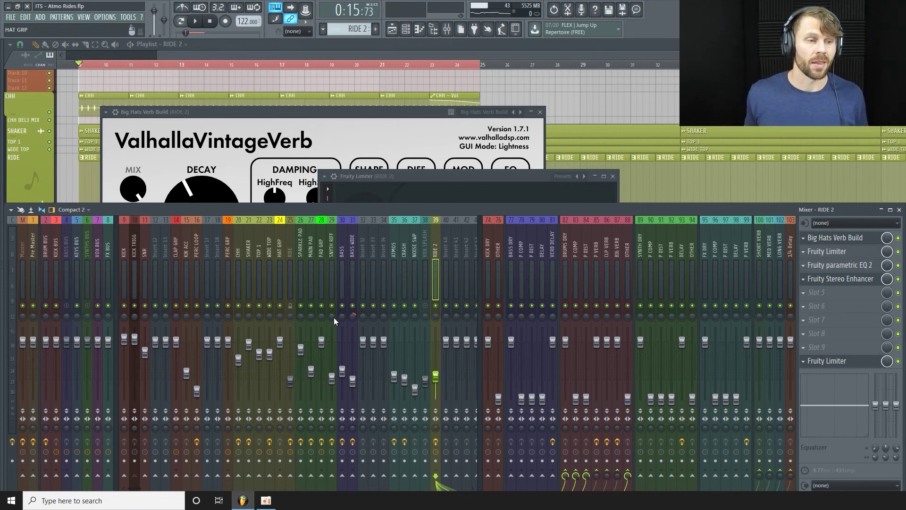
Step: Unmute BASS BUS and SYNTHS BUS, clear the playlist time selection, and close the plugin windows
click(68, 306)
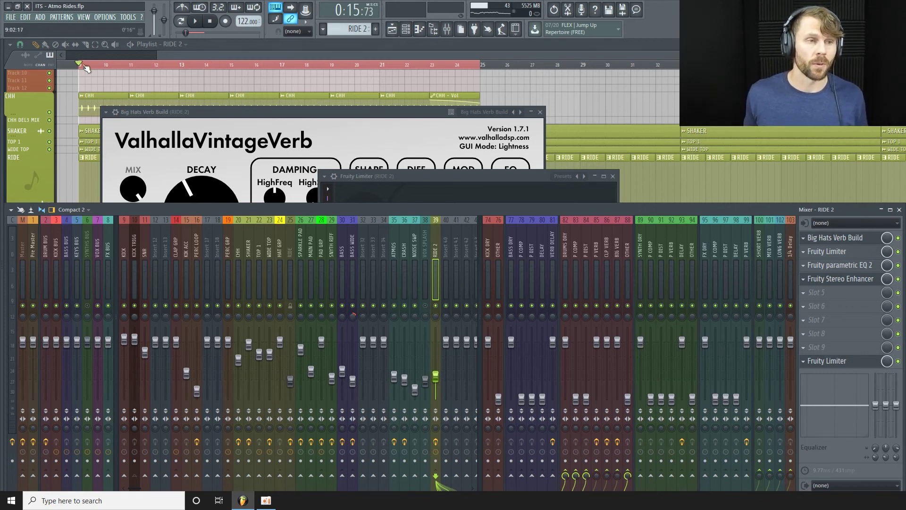
click(81, 69)
click(446, 30)
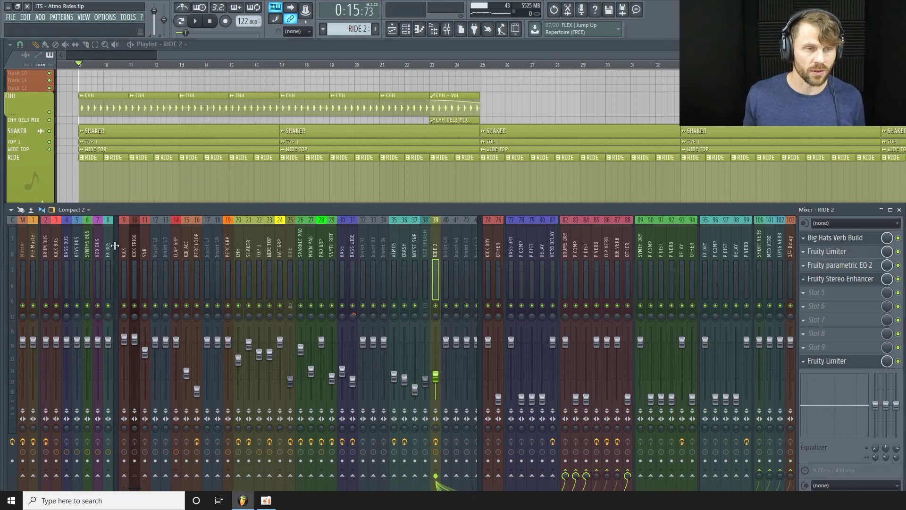
Step: Lower the RIDE 2 fader to about -18.9 dB while playing the full mix
click(195, 21)
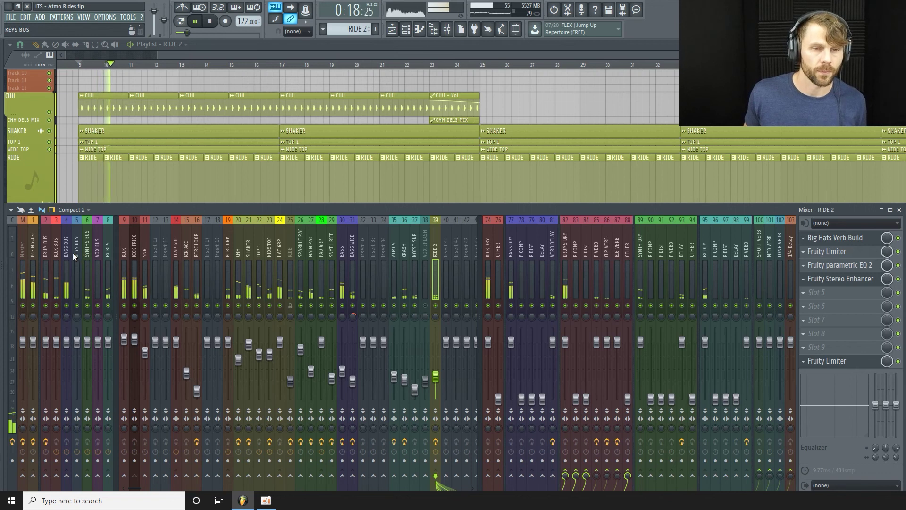
drag(435, 376, 436, 380)
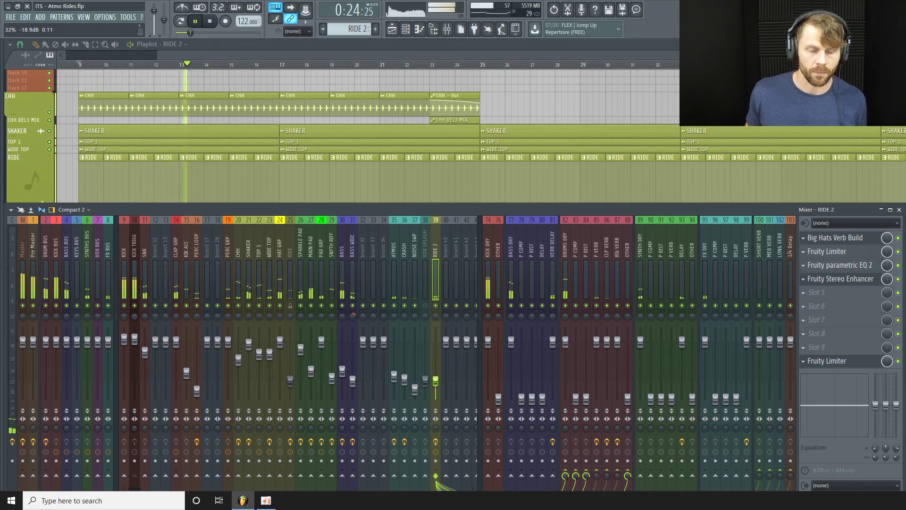
Step: Open the CUTOFF control on the BASS mixer track and raise its cutoff during playback
click(67, 245)
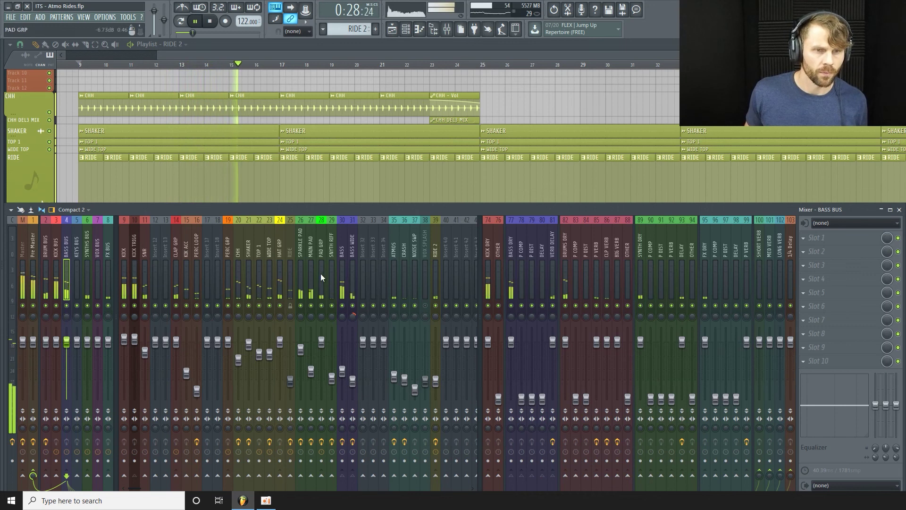
click(342, 250)
click(846, 321)
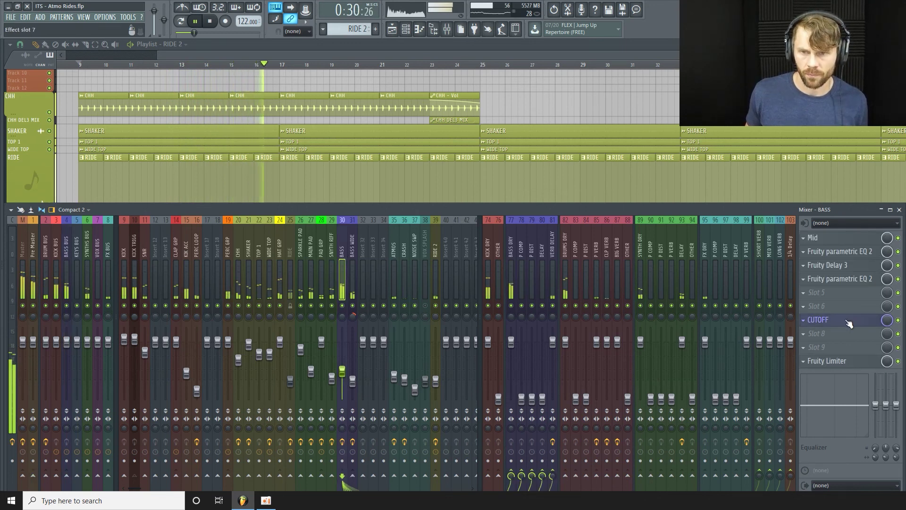
drag(759, 185, 616, 221)
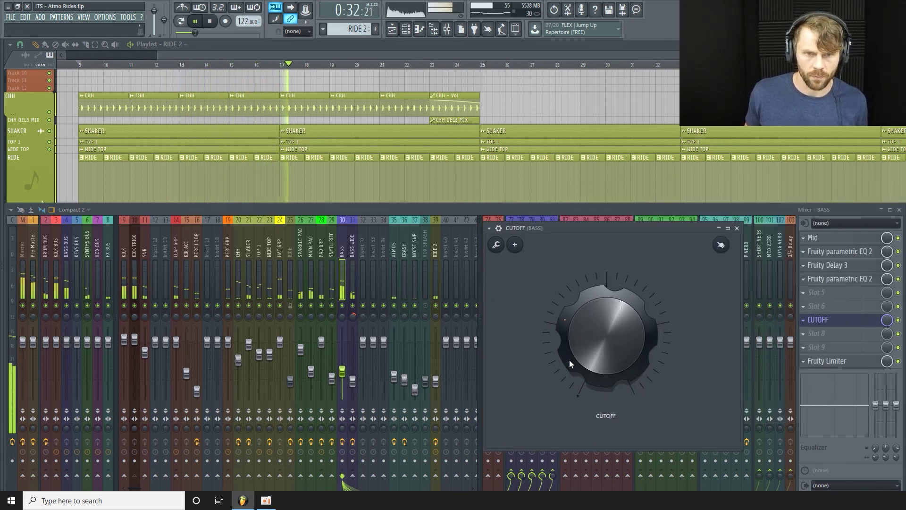
drag(606, 336, 606, 320)
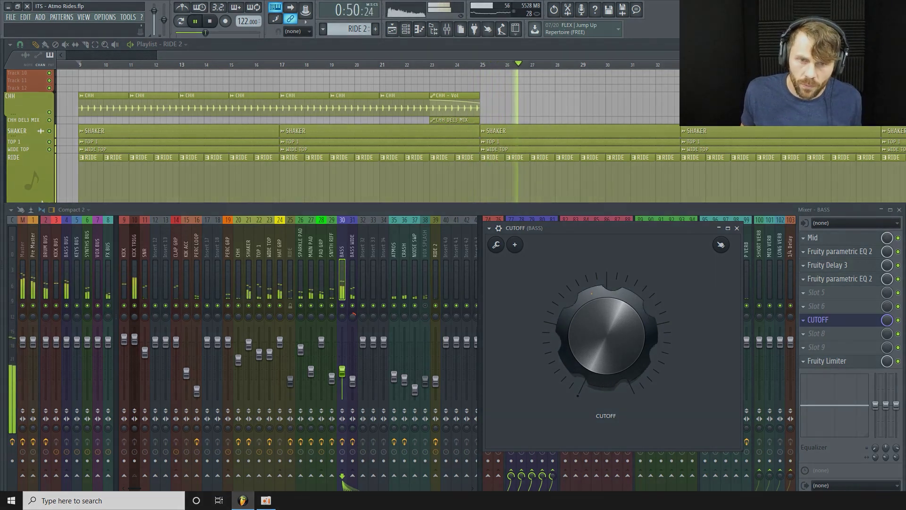